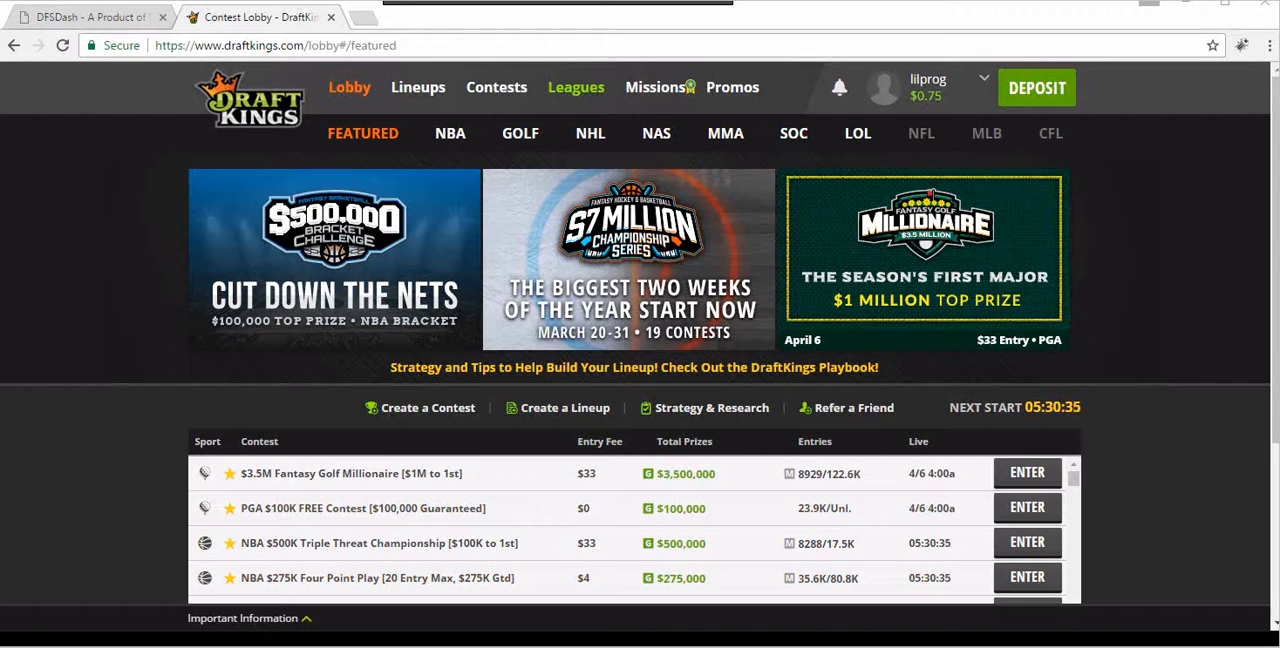
Step: View the DraftKings lineups page, switch to DFSDash, and open the DraftKings custom roster builder for the golf plays
left_click(428, 88)
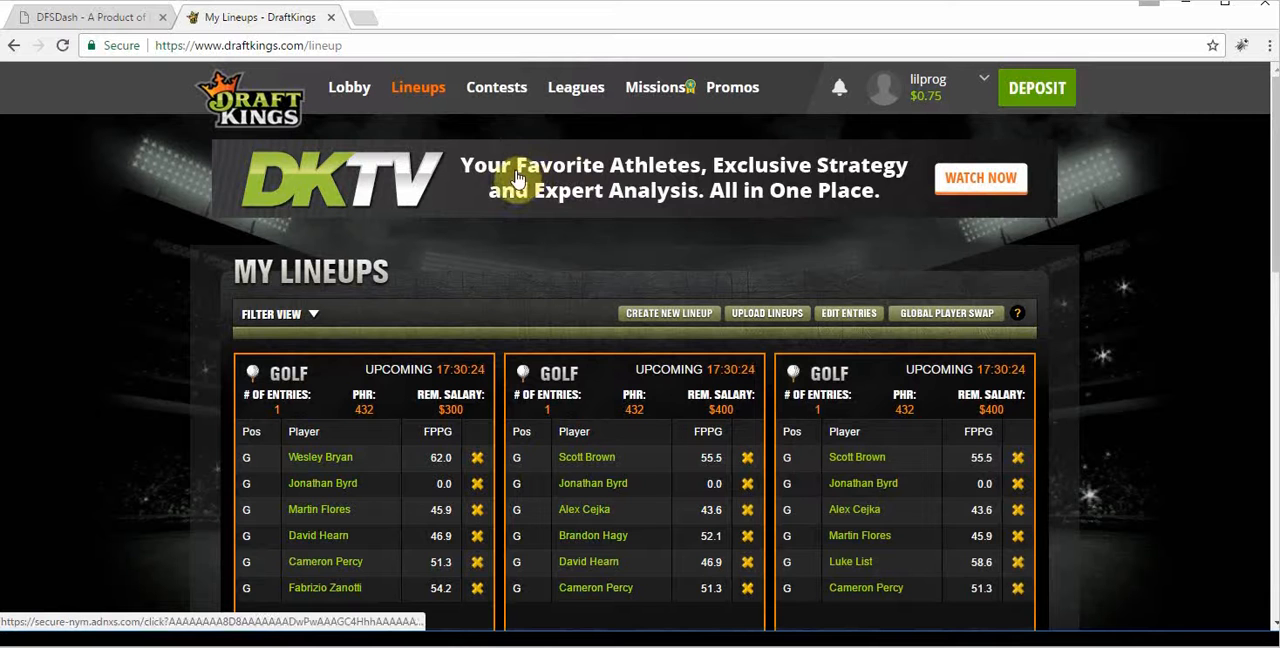
left_click(56, 22)
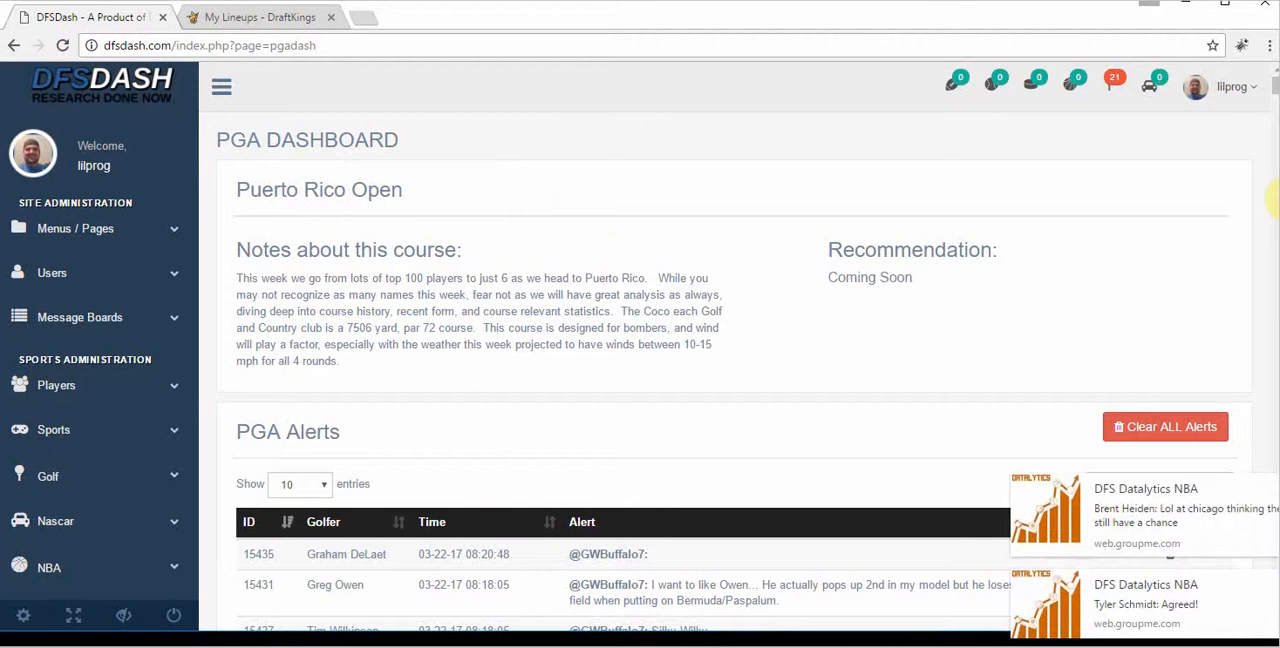
left_click_drag(1276, 87, 1276, 97)
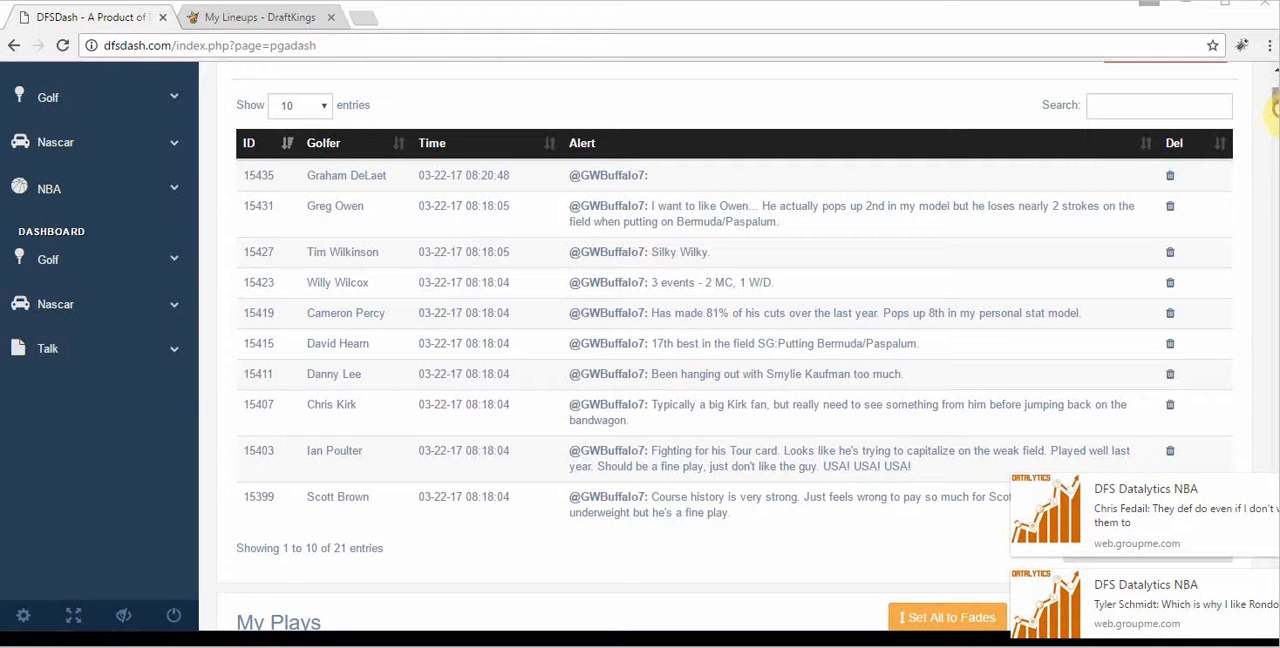
left_click_drag(1276, 101, 1276, 113)
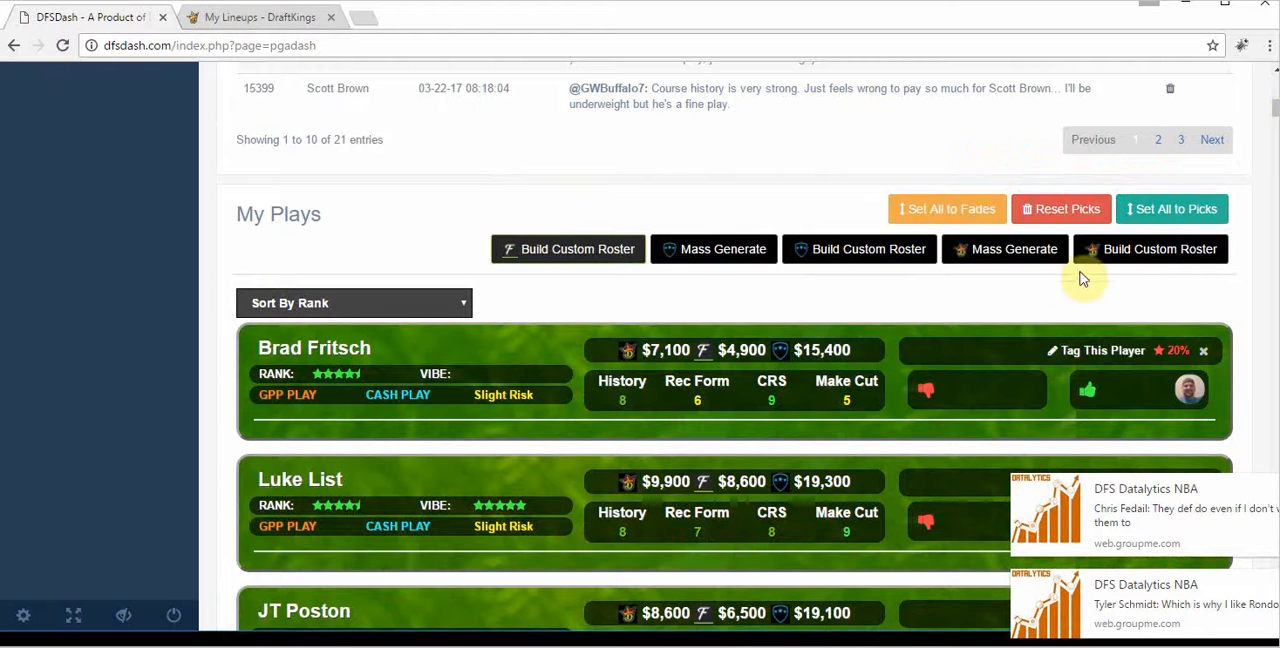
left_click(1145, 262)
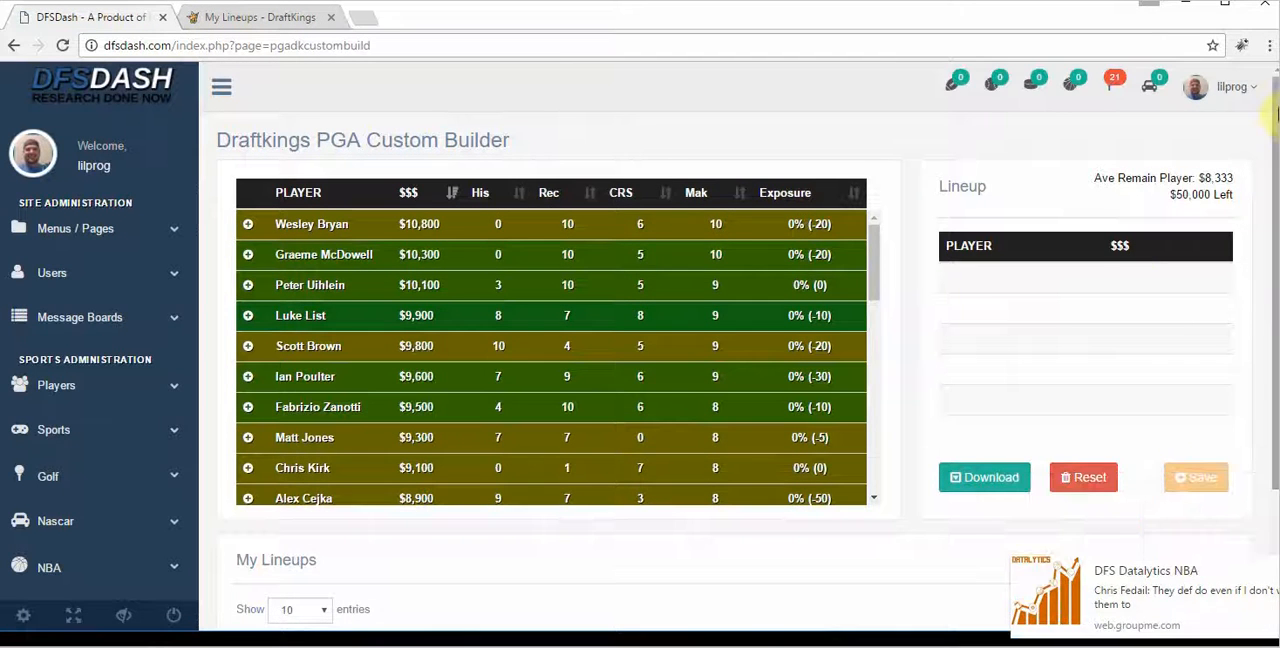
Step: Add Fabrizio Zanotti, Ian Poulter and JT Poston to the empty custom lineup
left_click_drag(1277, 117, 1277, 136)
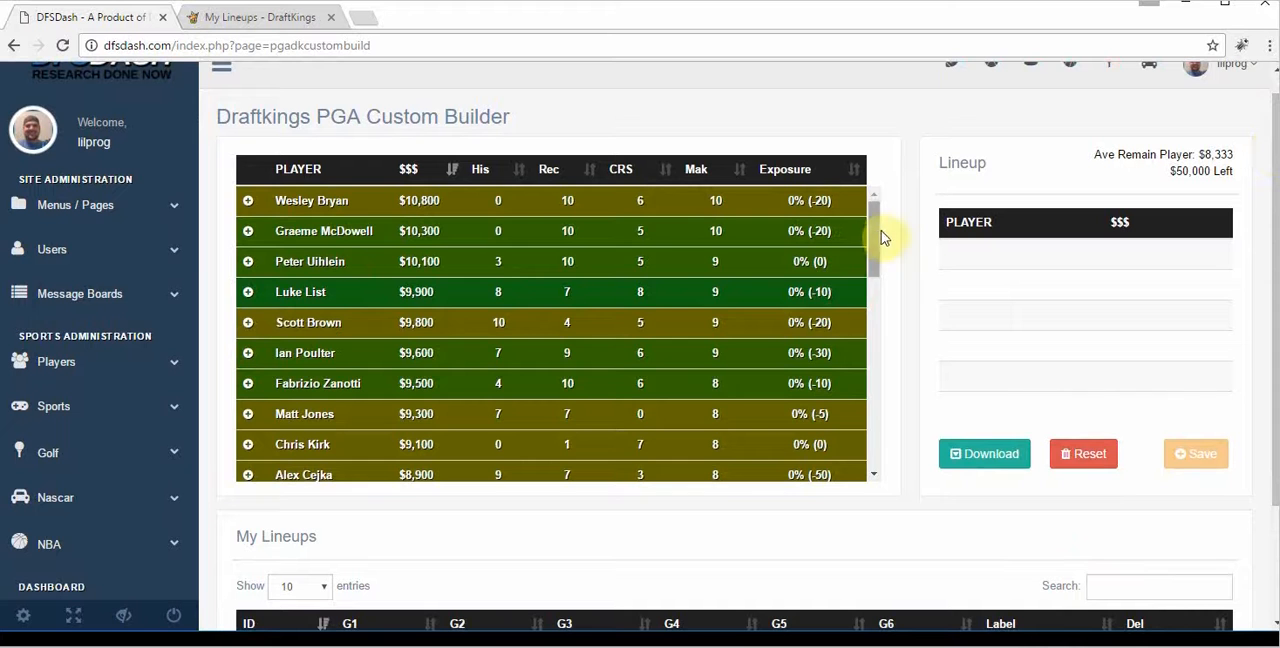
left_click_drag(880, 234, 877, 264)
left_click(247, 251)
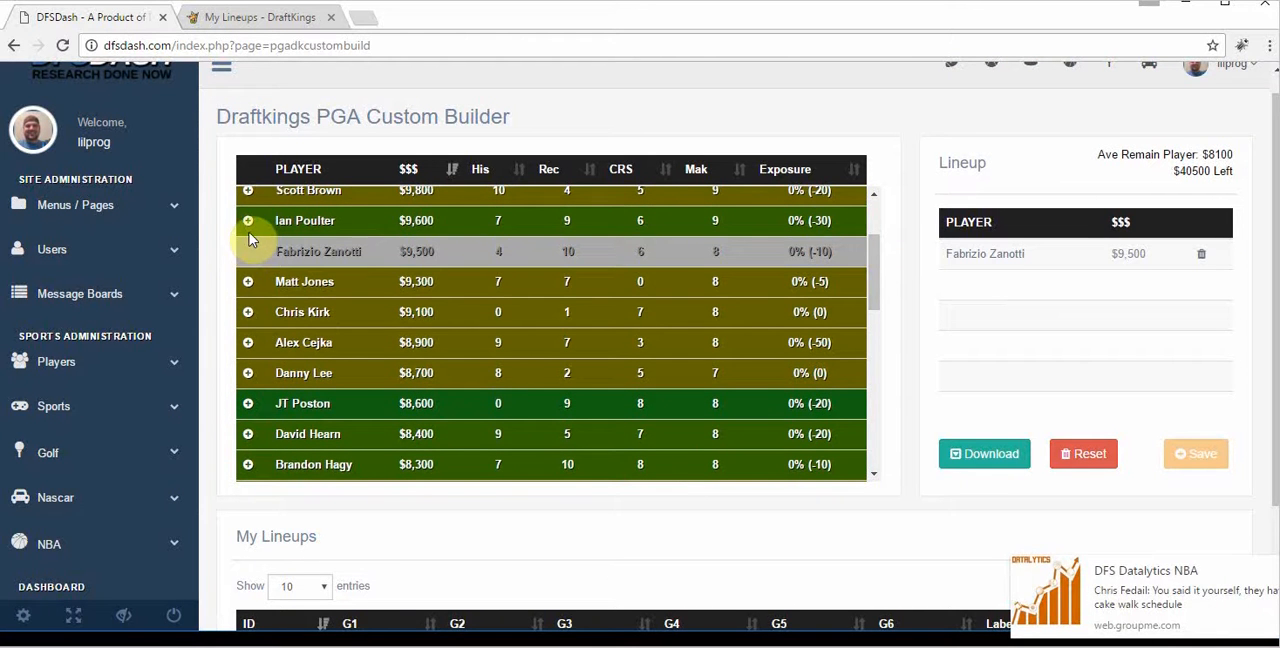
left_click(248, 225)
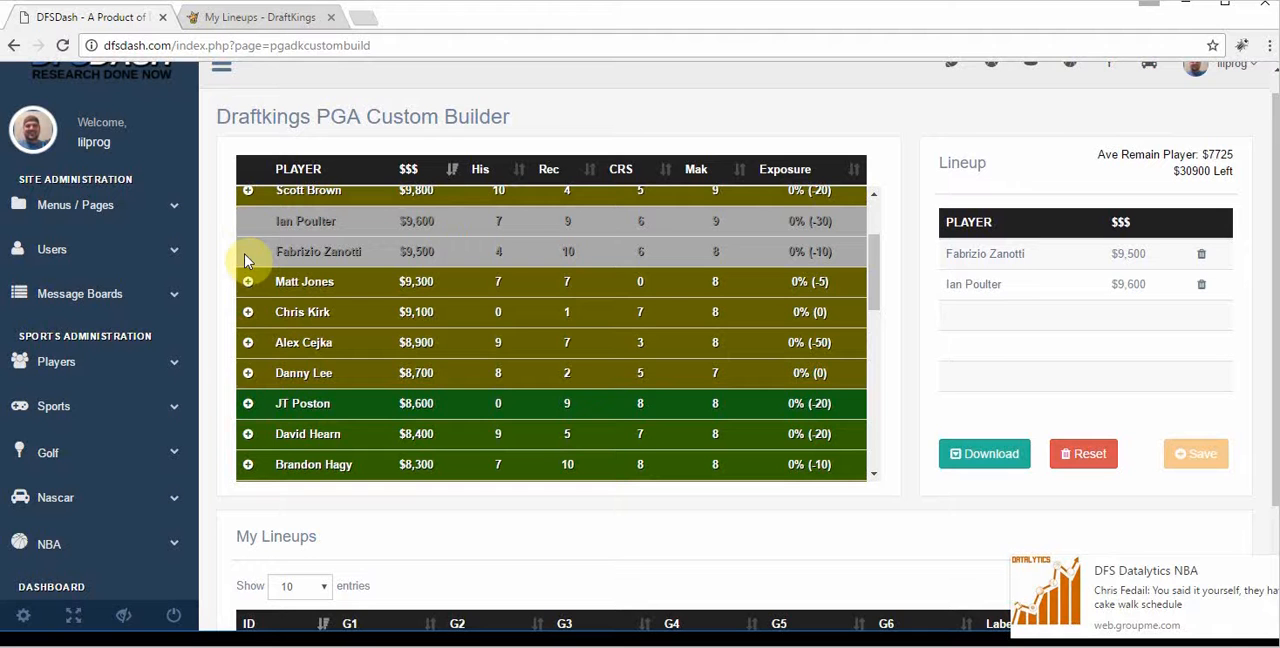
left_click(247, 404)
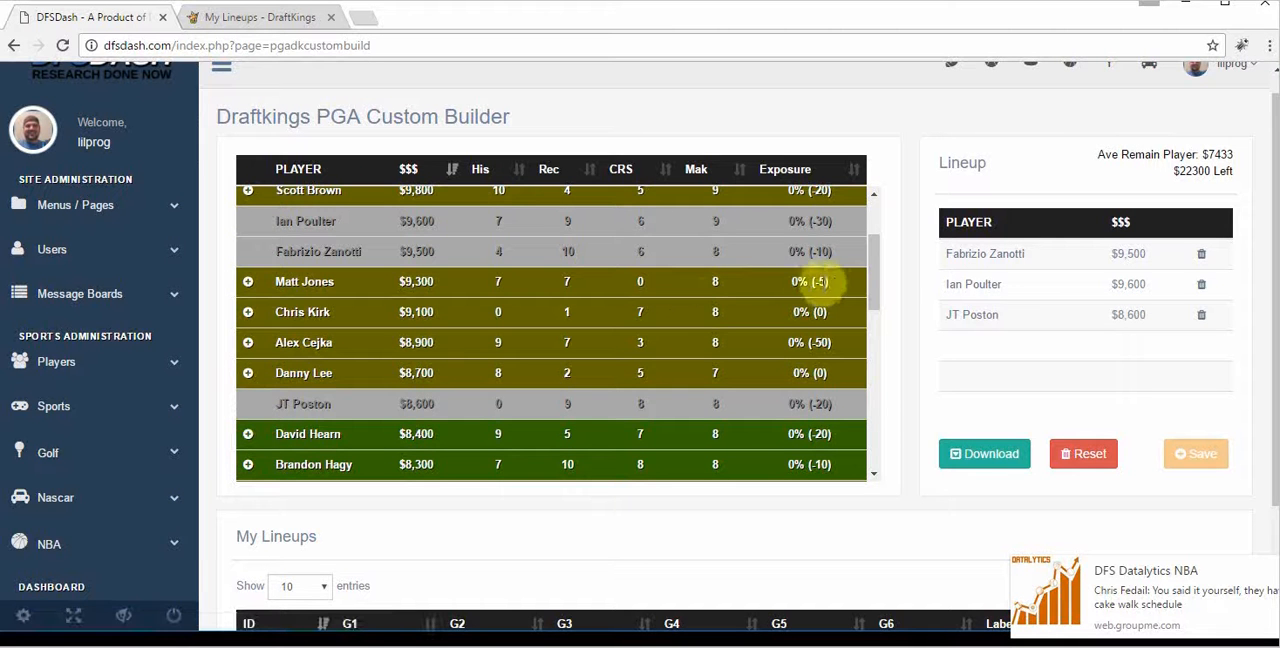
Step: Complete the lineup with Seamus Power, Cameron Percy and Martin Flores, and save it
left_click_drag(870, 285, 860, 371)
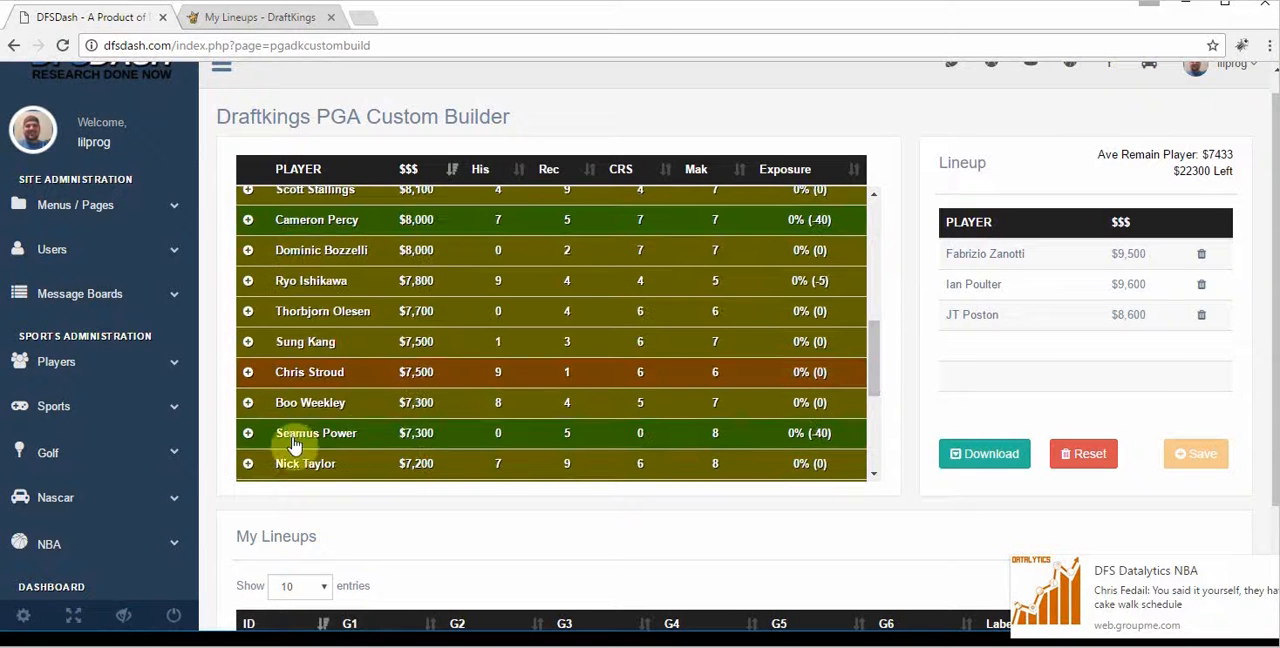
left_click(247, 436)
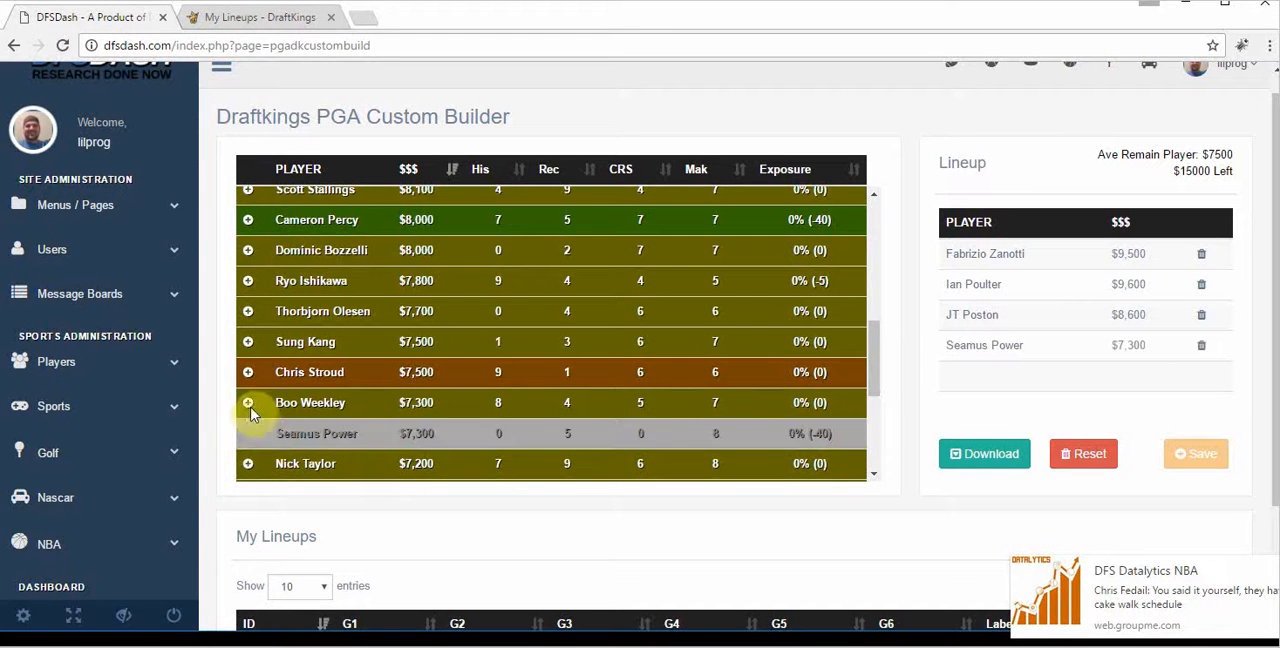
left_click(248, 220)
left_click_drag(877, 357, 880, 428)
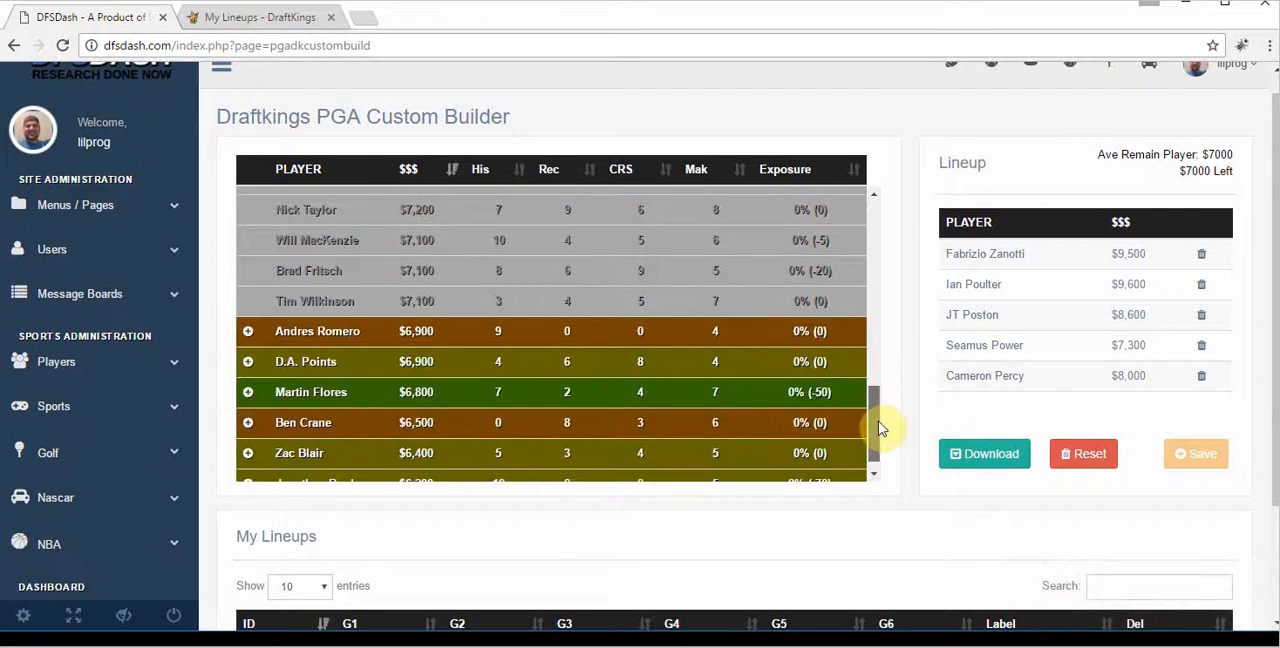
left_click(248, 396)
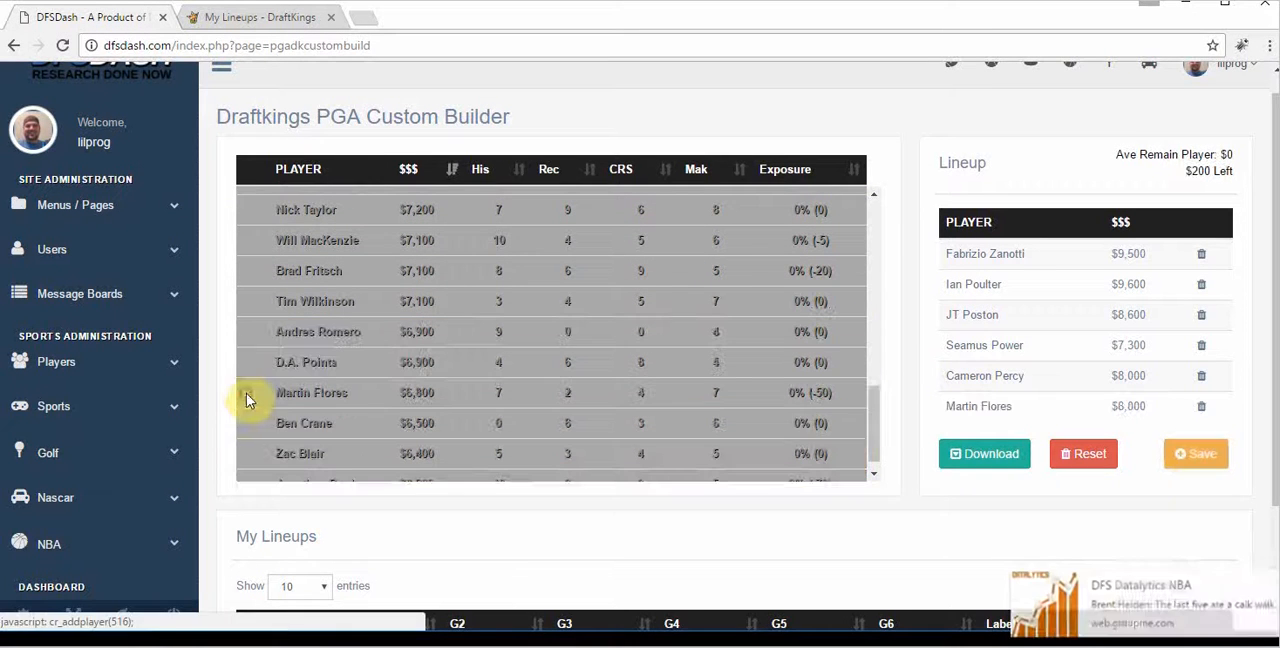
left_click(1192, 458)
Step: Replace Martin Flores and Cameron Percy with Brad Fritsch and Tim Wilkinson, and save this as another lineup
left_click_drag(1272, 418, 1272, 497)
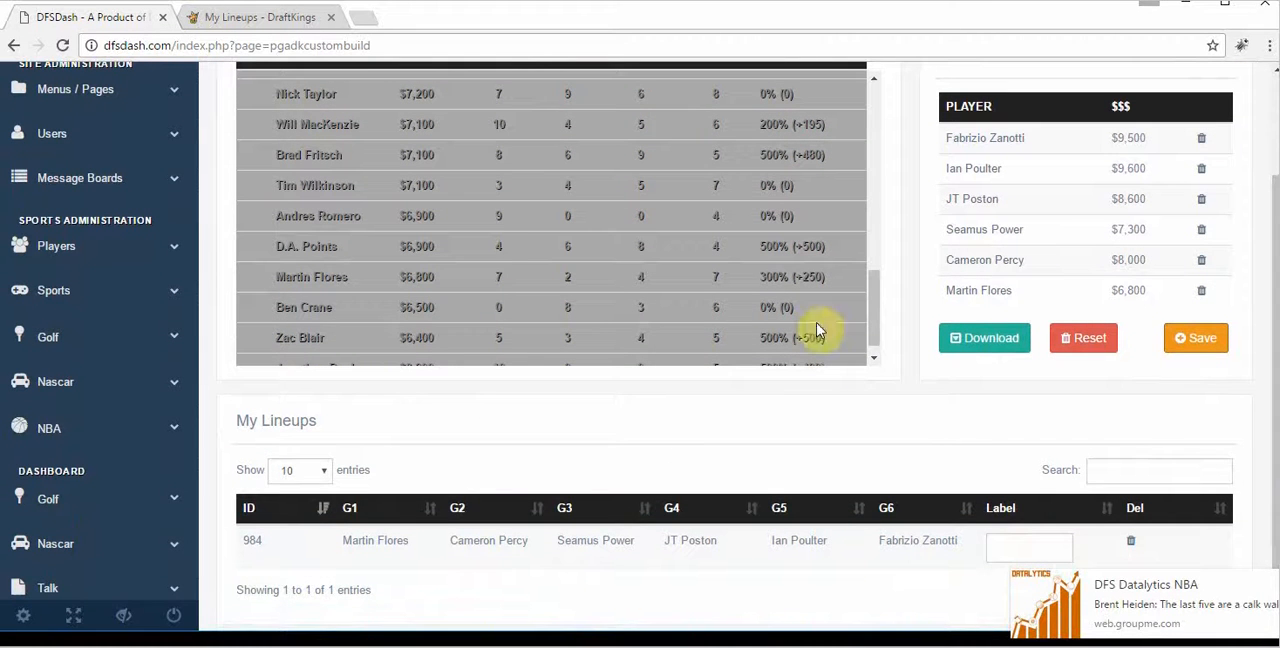
left_click(1203, 291)
left_click(1201, 259)
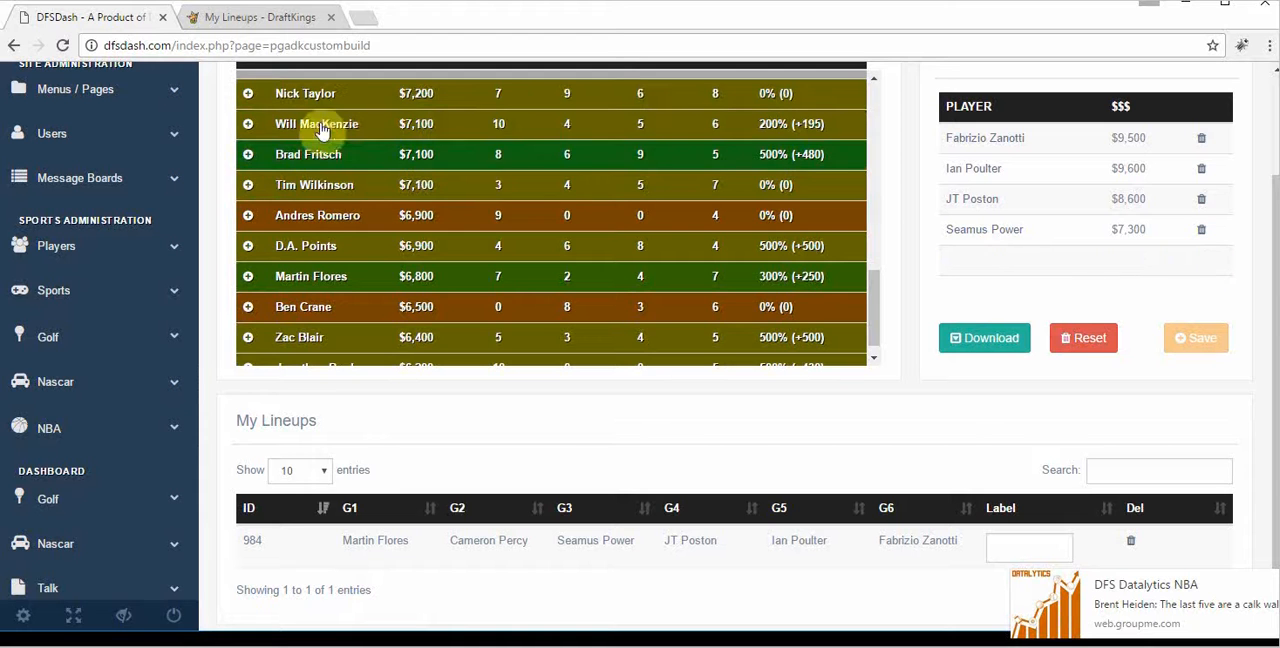
left_click(248, 154)
left_click(248, 185)
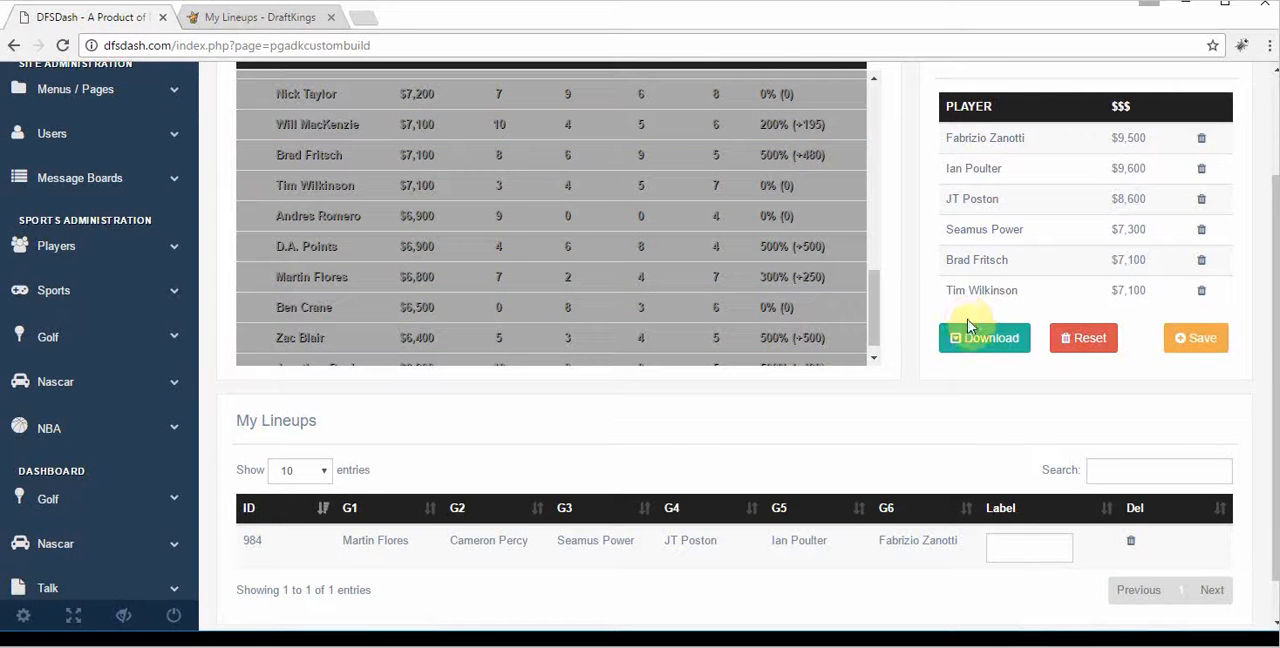
left_click(1205, 340)
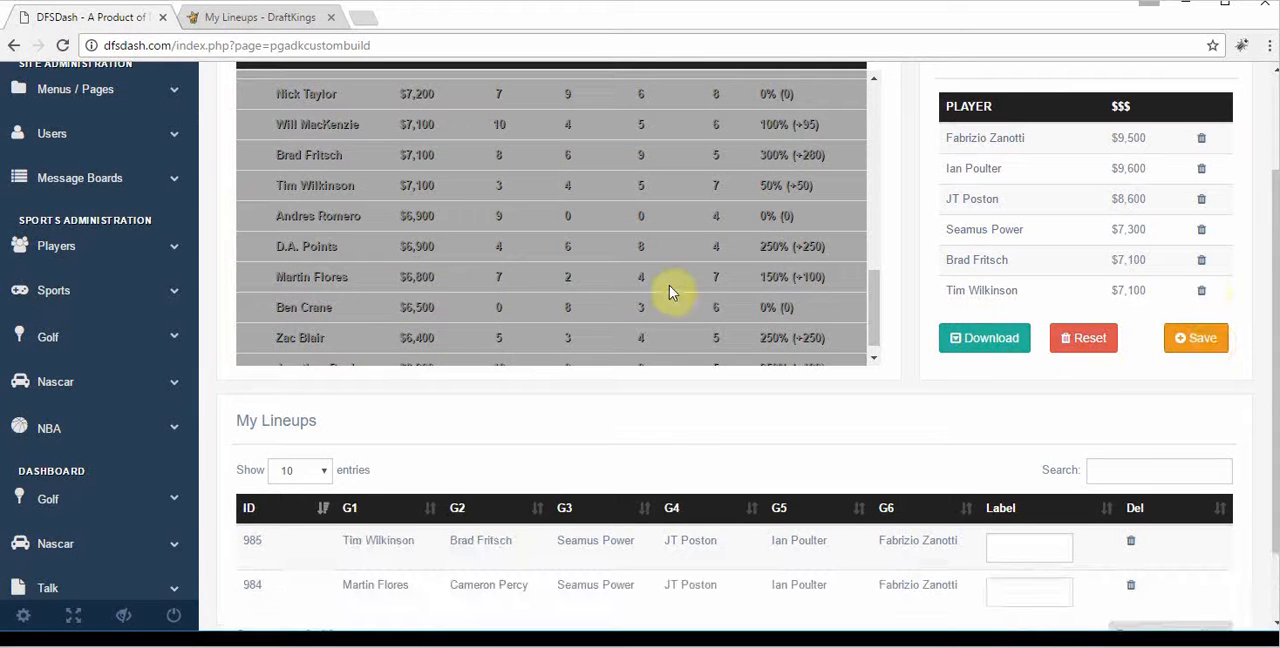
Step: Replace Tim Wilkinson and Brad Fritsch with D.A. Points and Zac Blair, and save the new lineup
left_click(1202, 290)
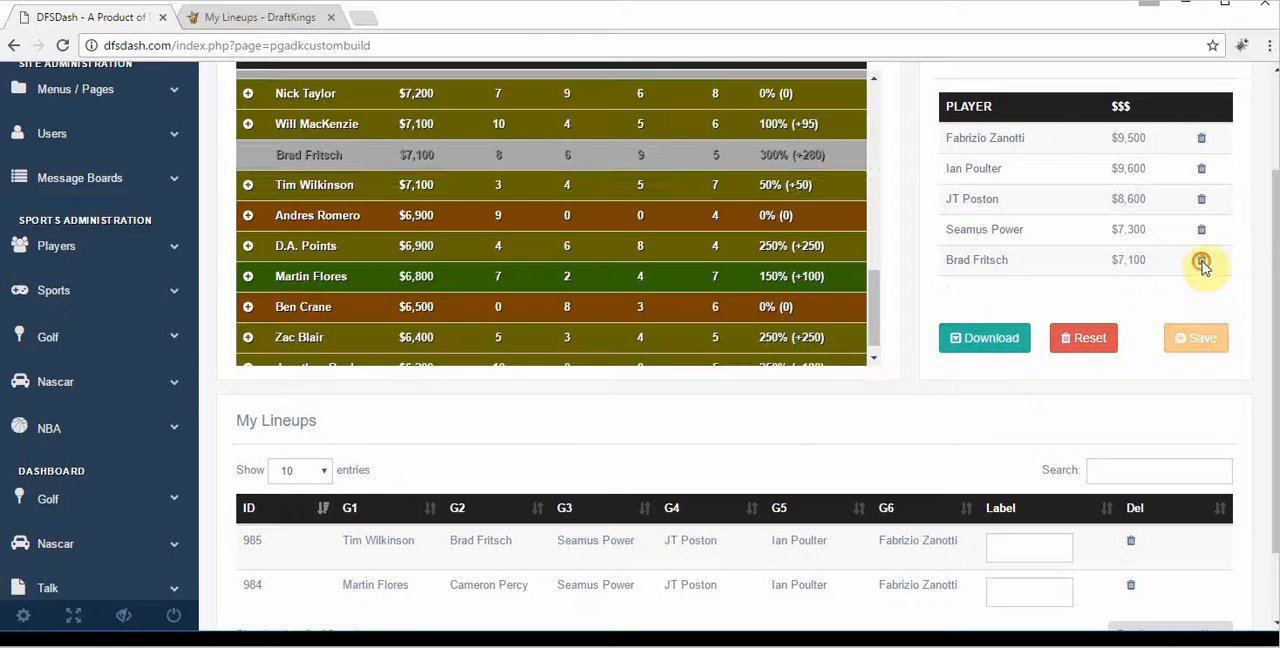
left_click(1201, 260)
left_click(247, 245)
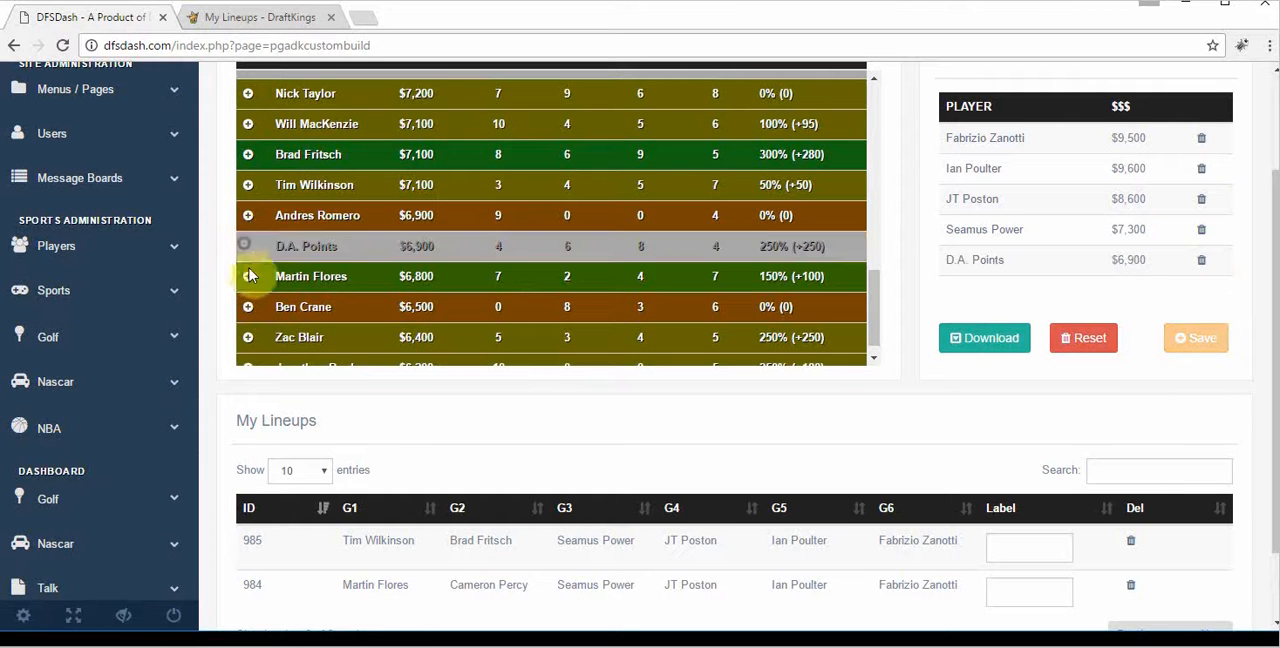
left_click(247, 337)
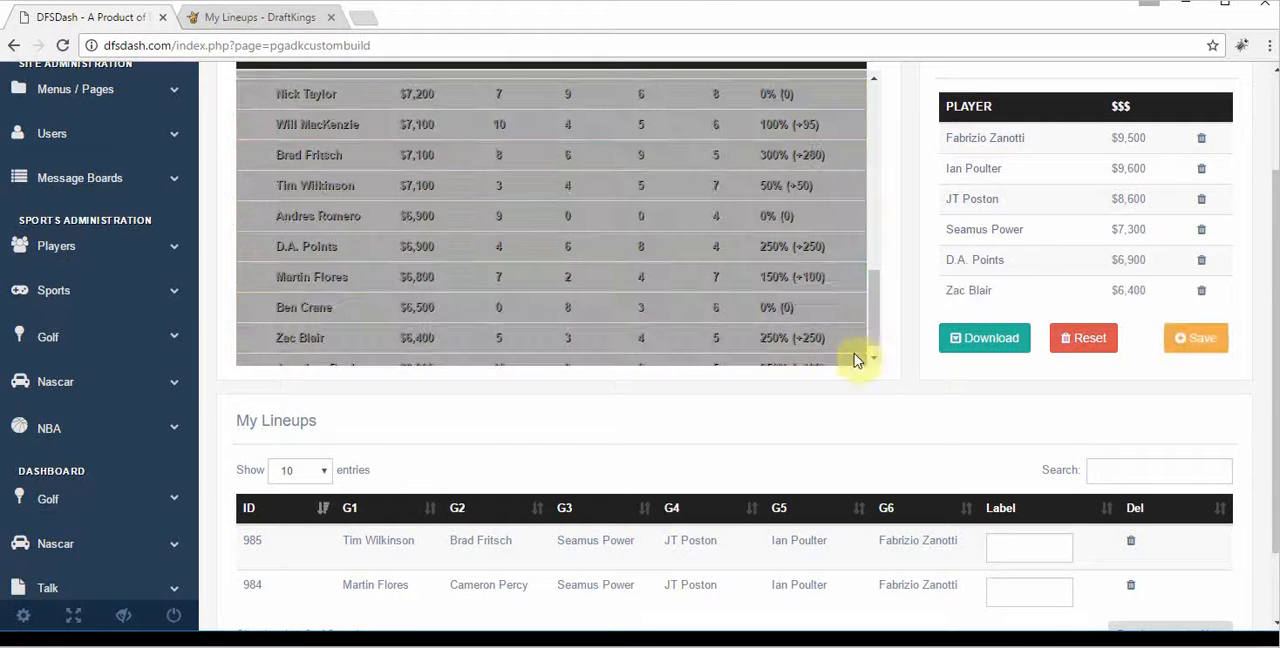
left_click(1203, 340)
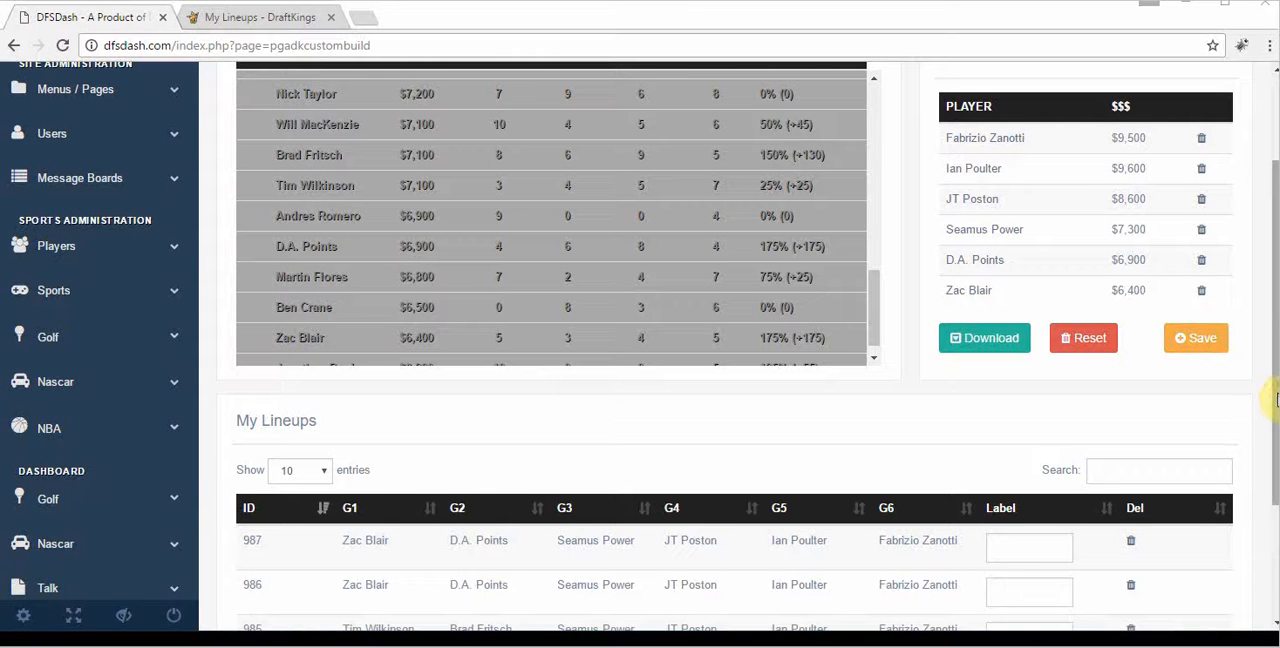
Step: Label lineup 986 in My Lineups as "27 SE" and dismiss the chat window covering the builder
left_click_drag(1276, 400, 1276, 507)
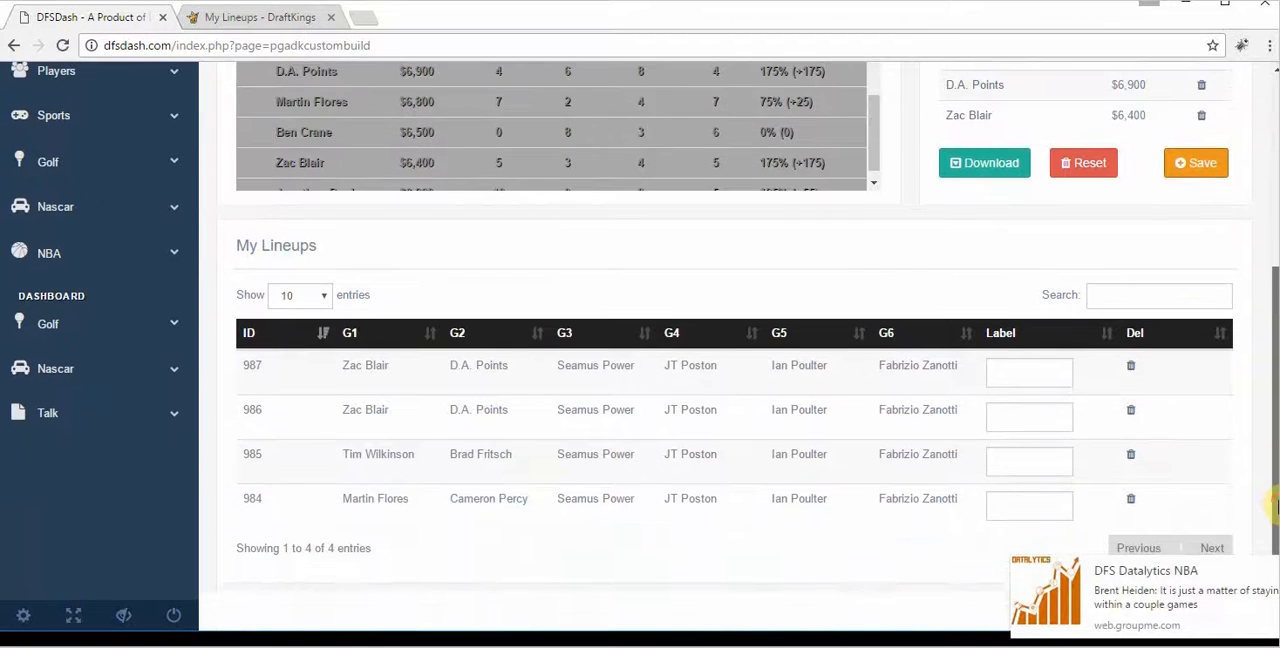
left_click(1020, 415)
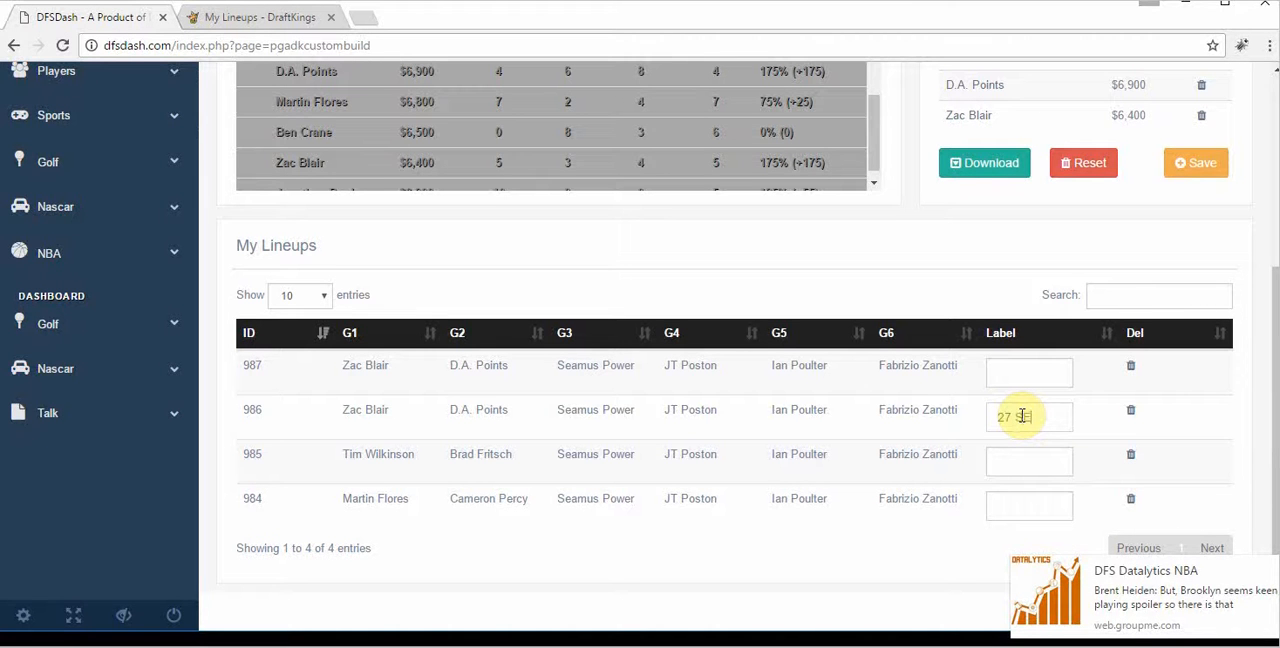
left_click(1020, 480)
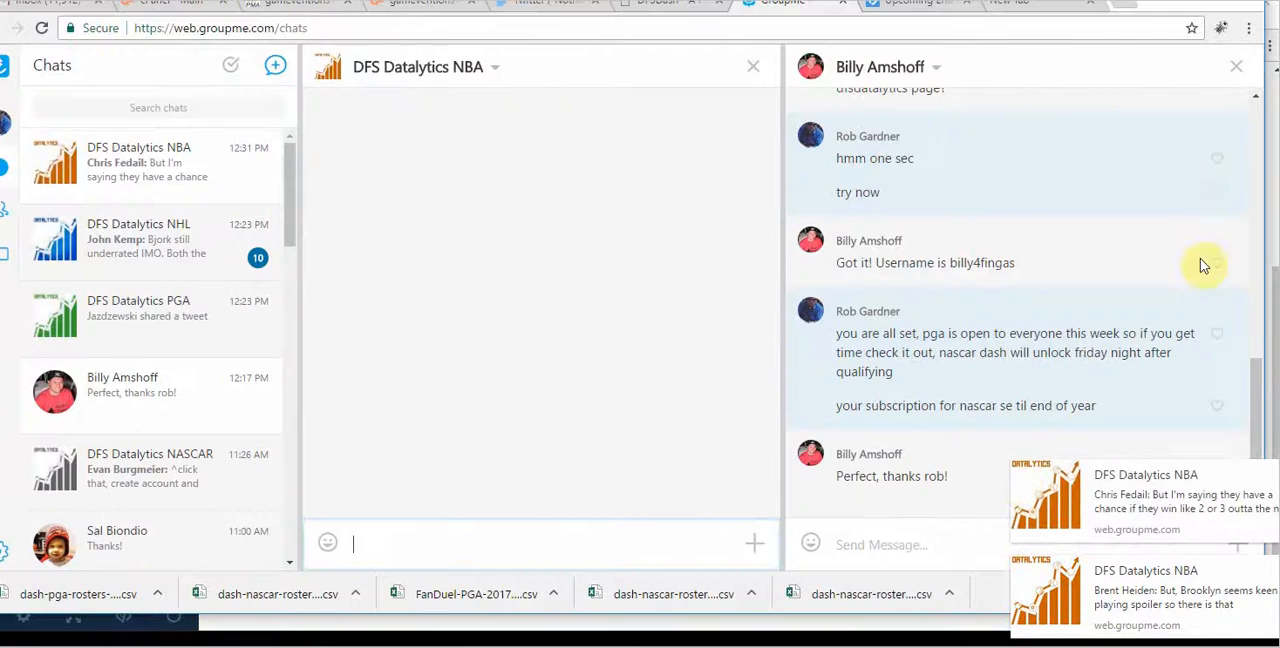
left_click(1173, 2)
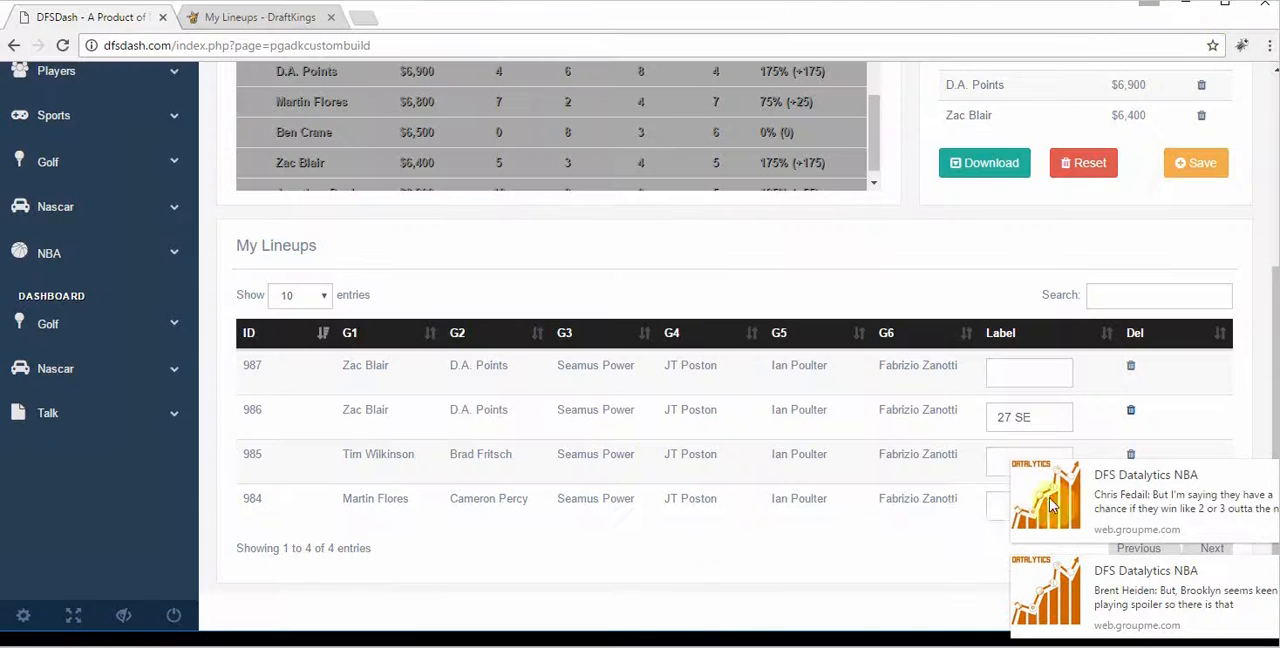
Step: Label lineup 985 as "109SE" and lineup 984 as "3", and reload the builder page
left_click(1002, 463)
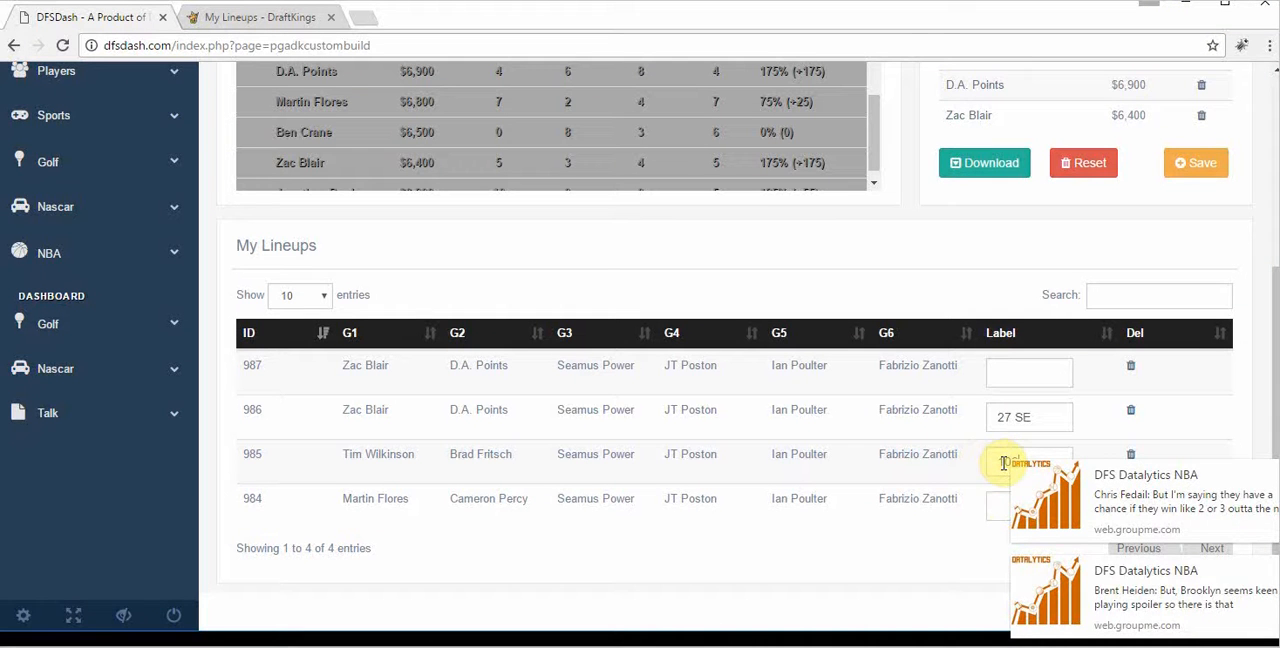
type("109S")
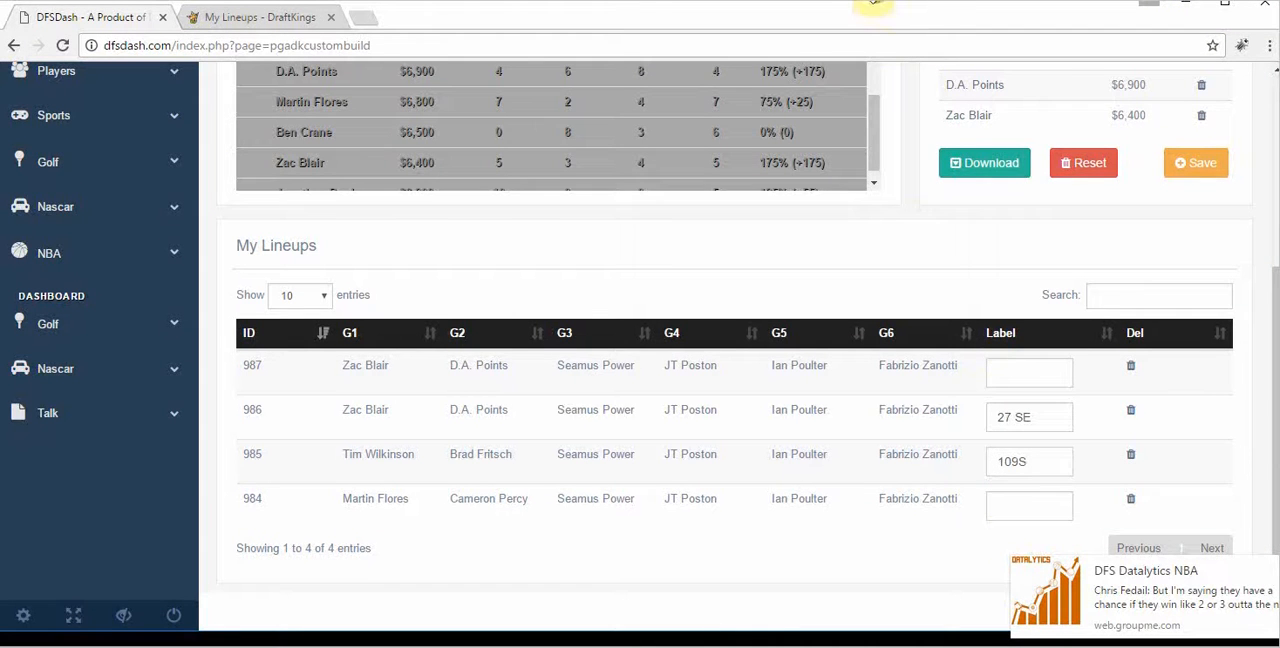
left_click_drag(832, 8, 731, 2)
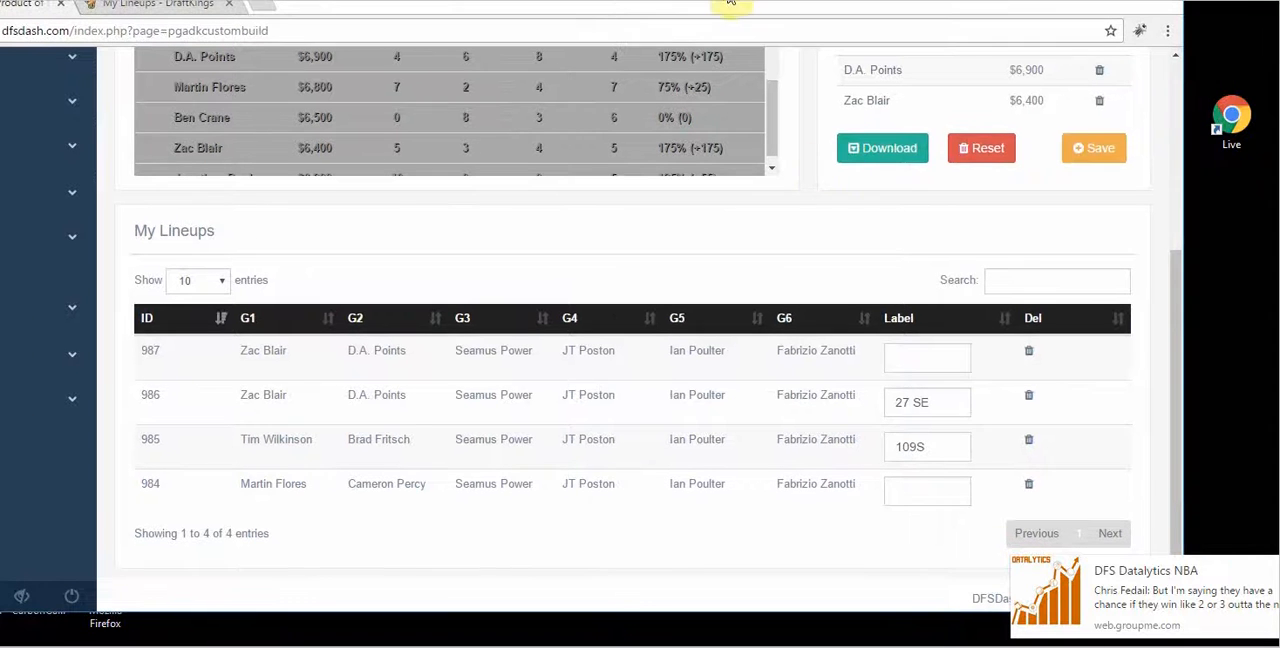
type("E")
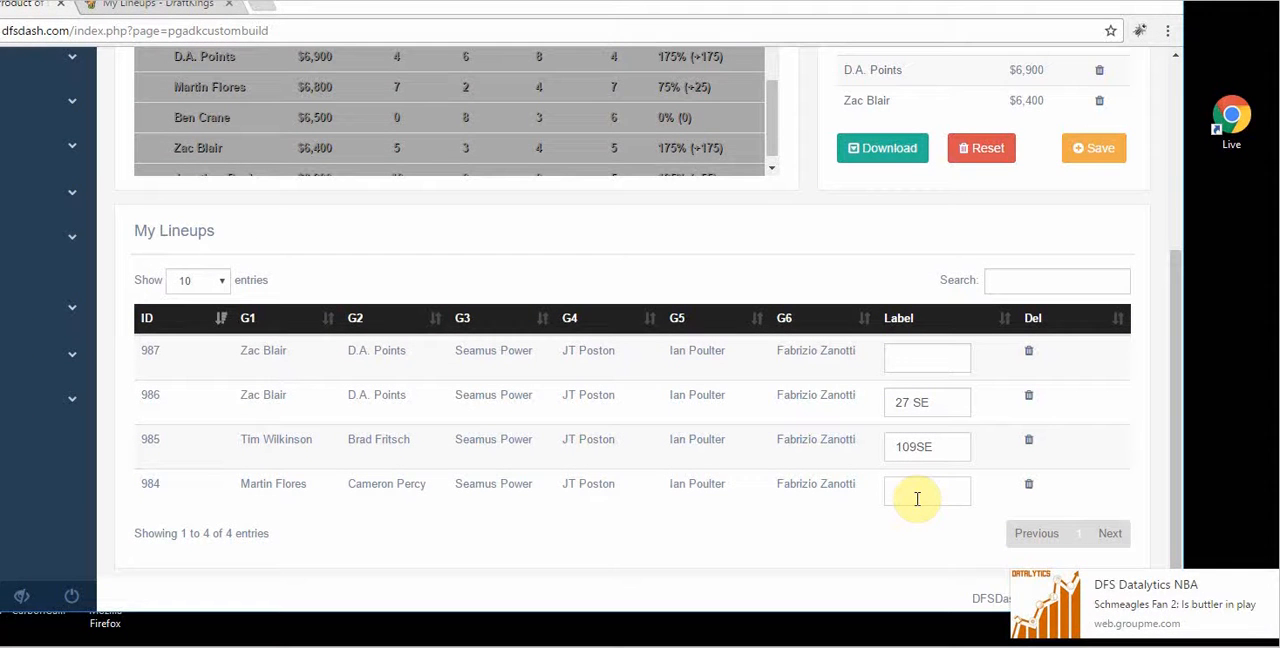
left_click(938, 404)
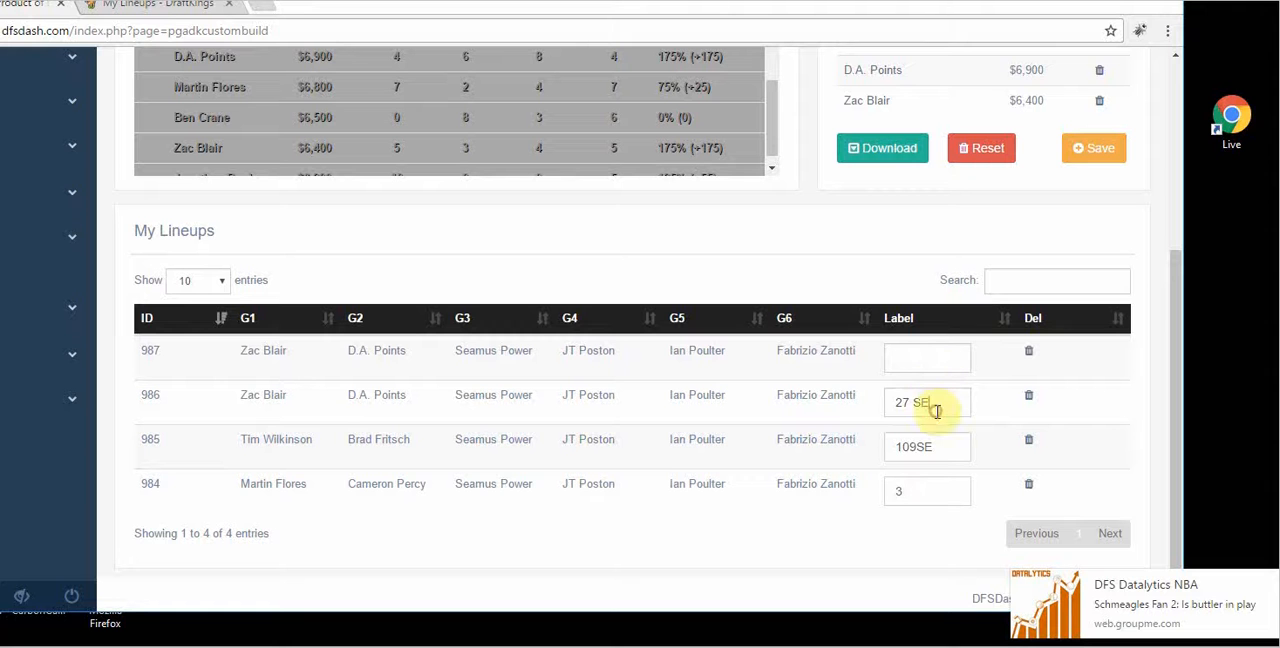
left_click_drag(329, 5, 351, 5)
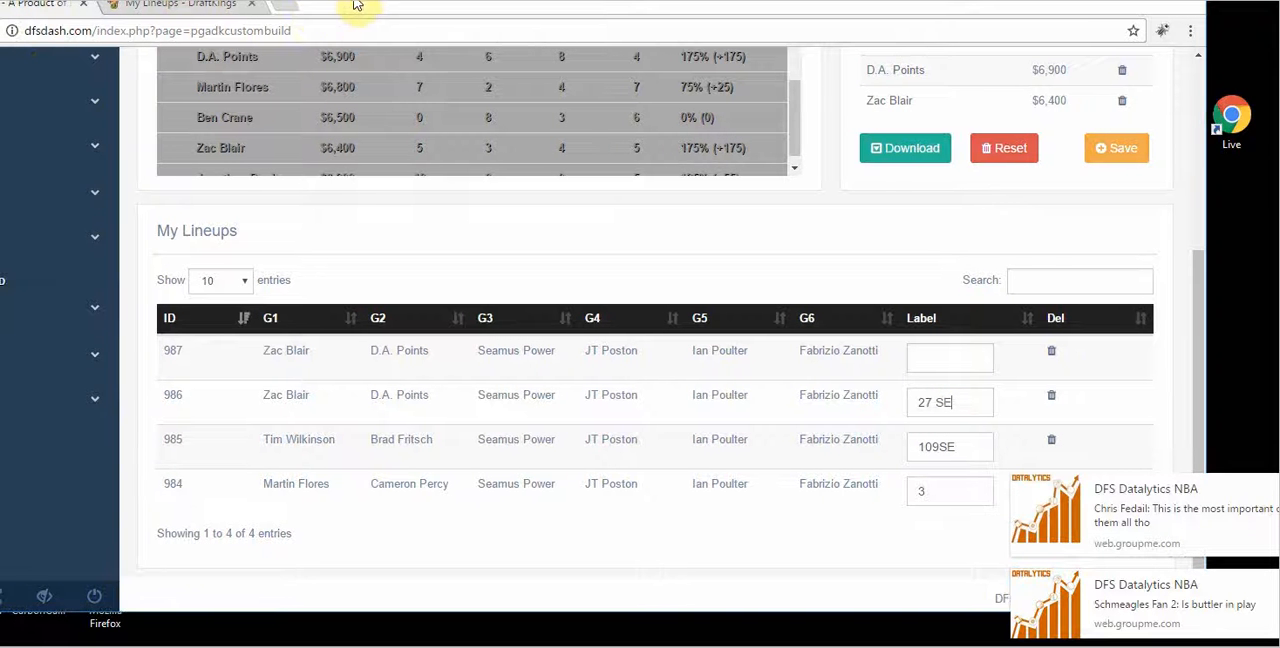
left_click(0, 31)
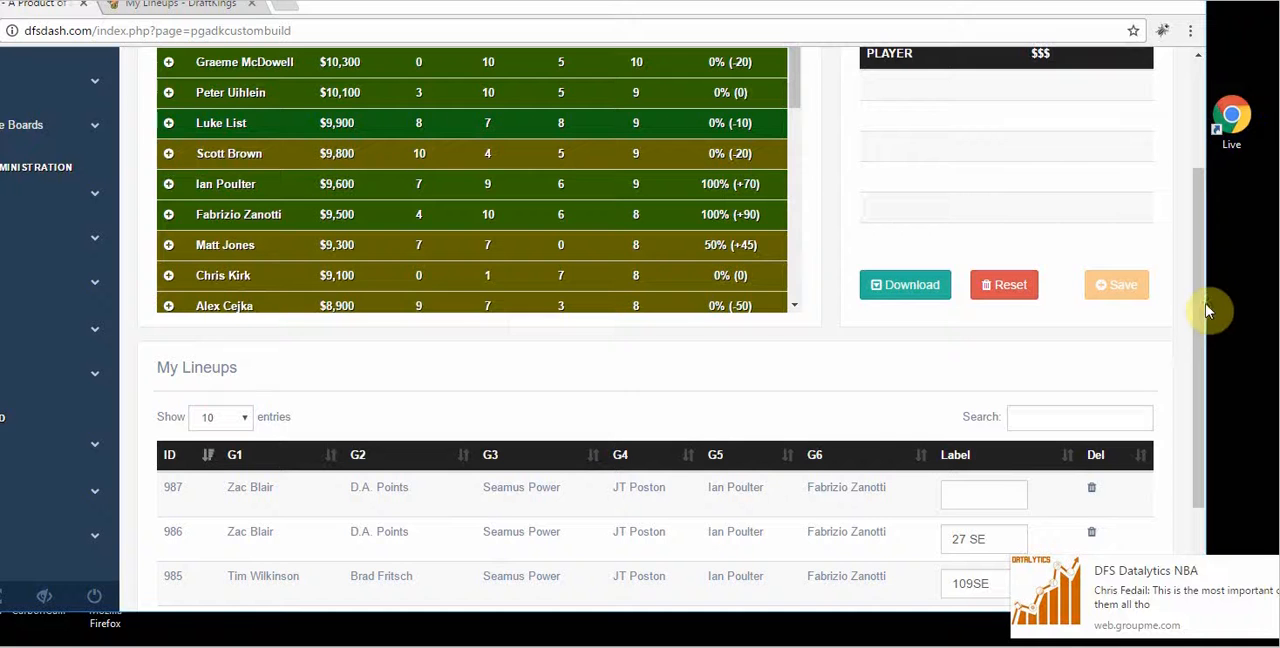
Step: Return from the custom builder to the PGA dashboard through the site's golf navigation
left_click_drag(1197, 275, 1197, 174)
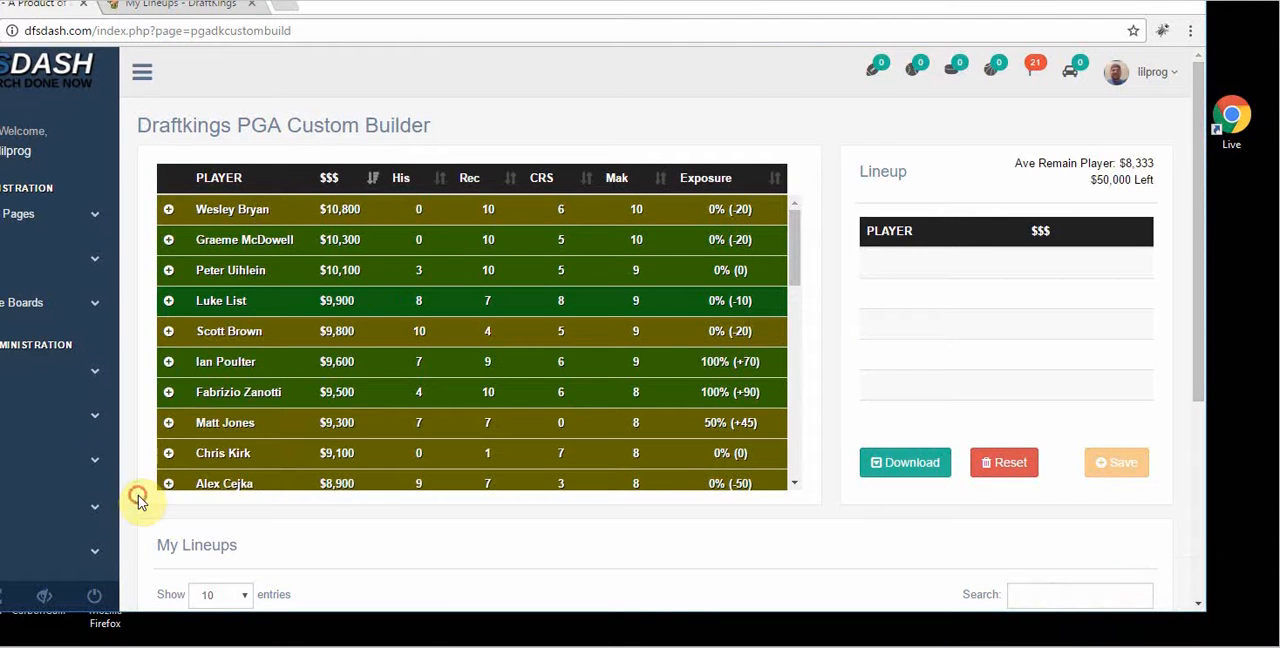
scroll(134, 497, "down", 3)
left_click(37, 299)
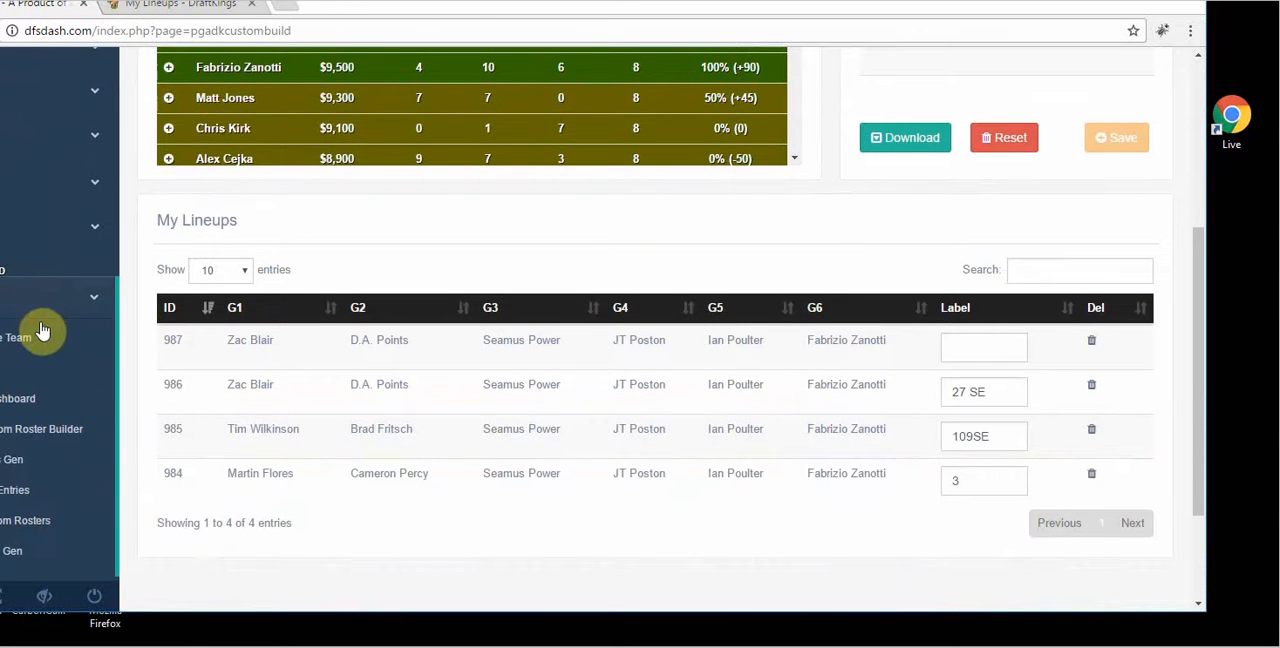
left_click(24, 401)
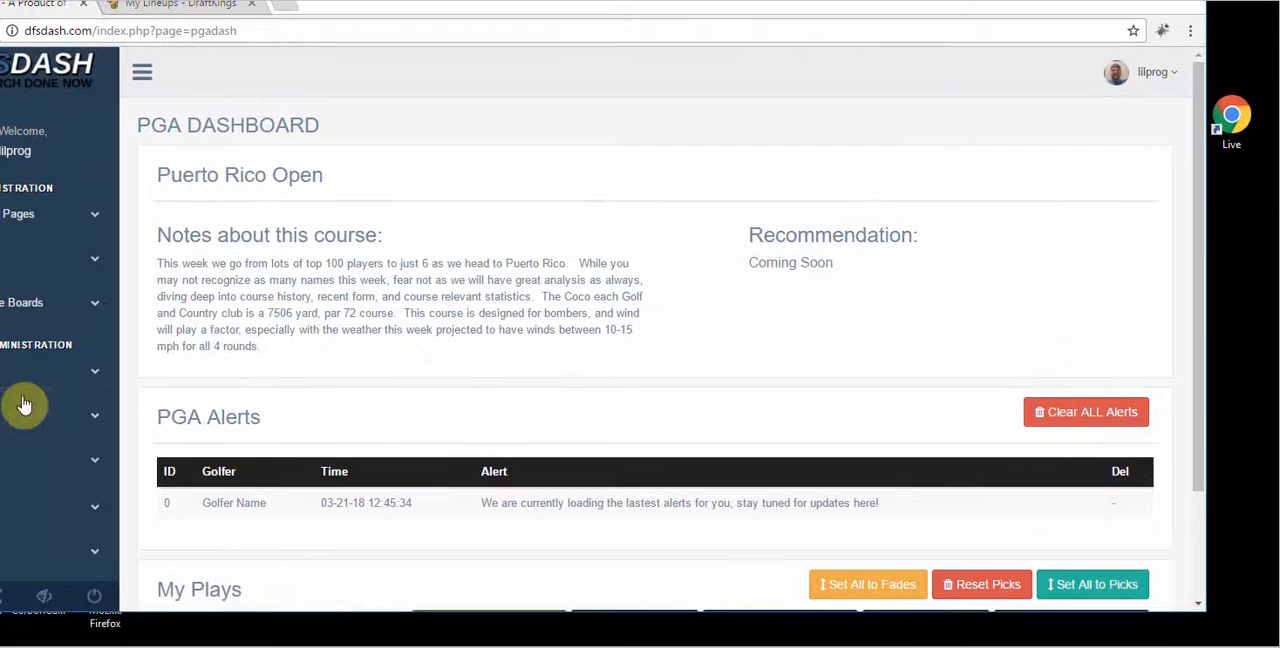
Step: Open the DraftKings mass generator from the My Plays section of the PGA dashboard
left_click_drag(1207, 197, 1188, 383)
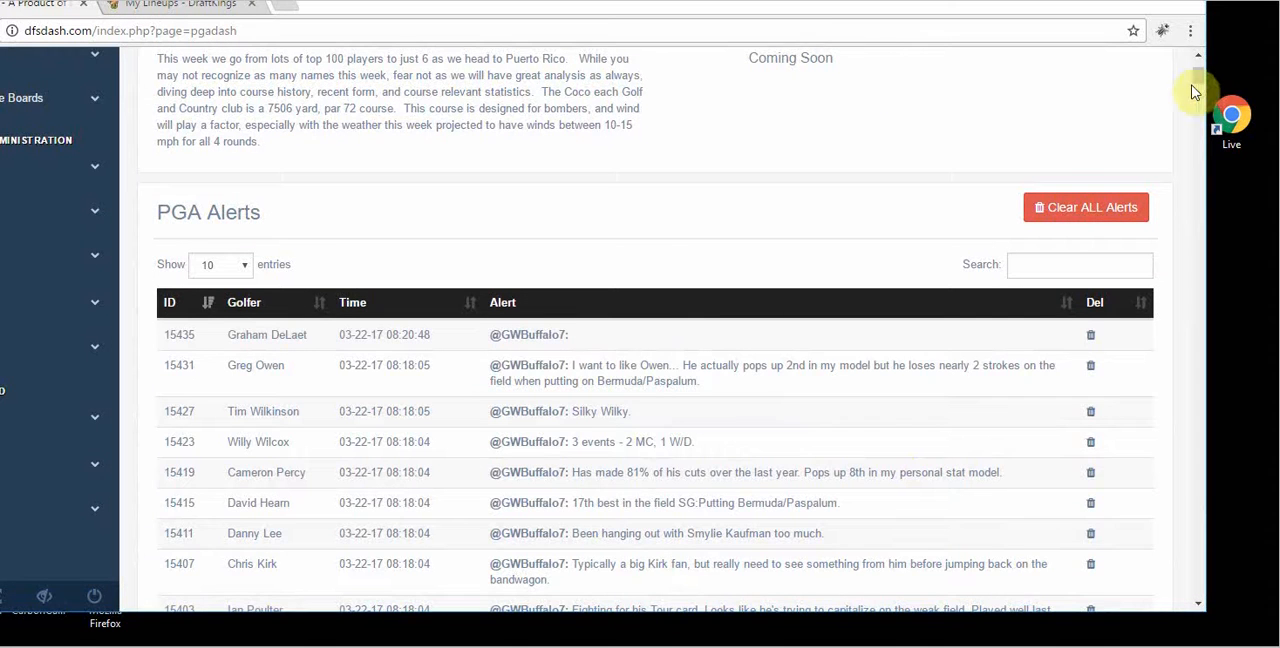
mouse_move(1196, 86)
left_mouse_down()
mouse_move(1200, 114)
mouse_move(1203, 103)
left_mouse_up()
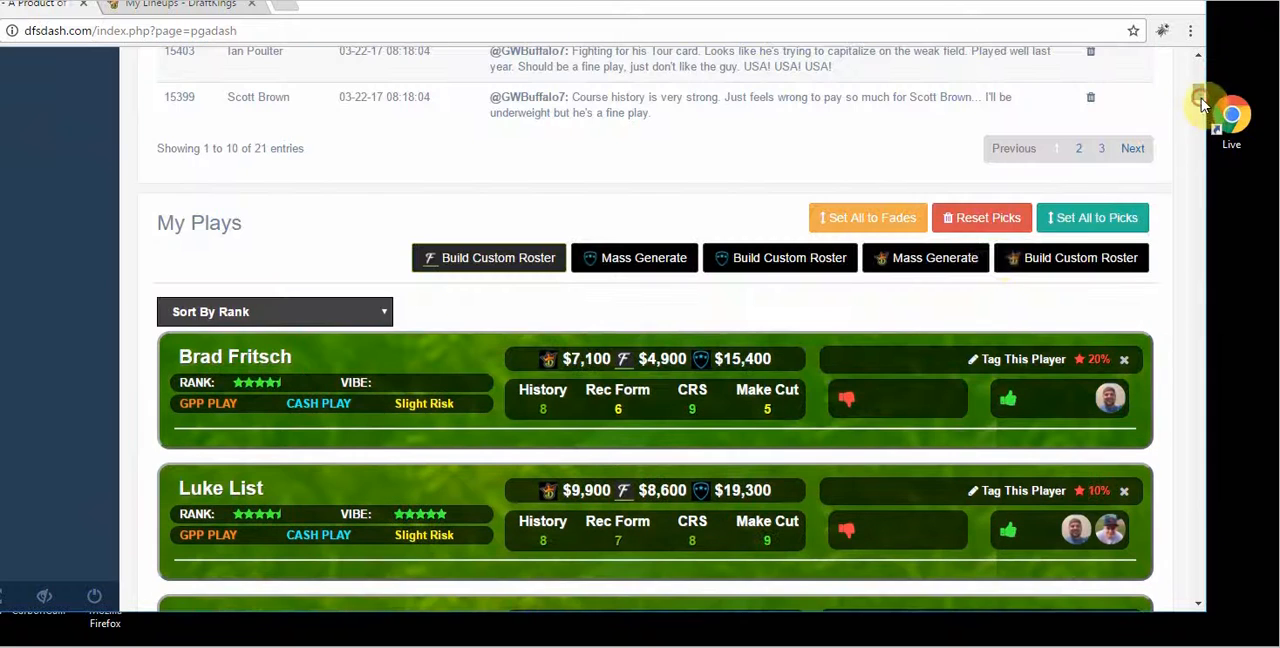
left_click(910, 266)
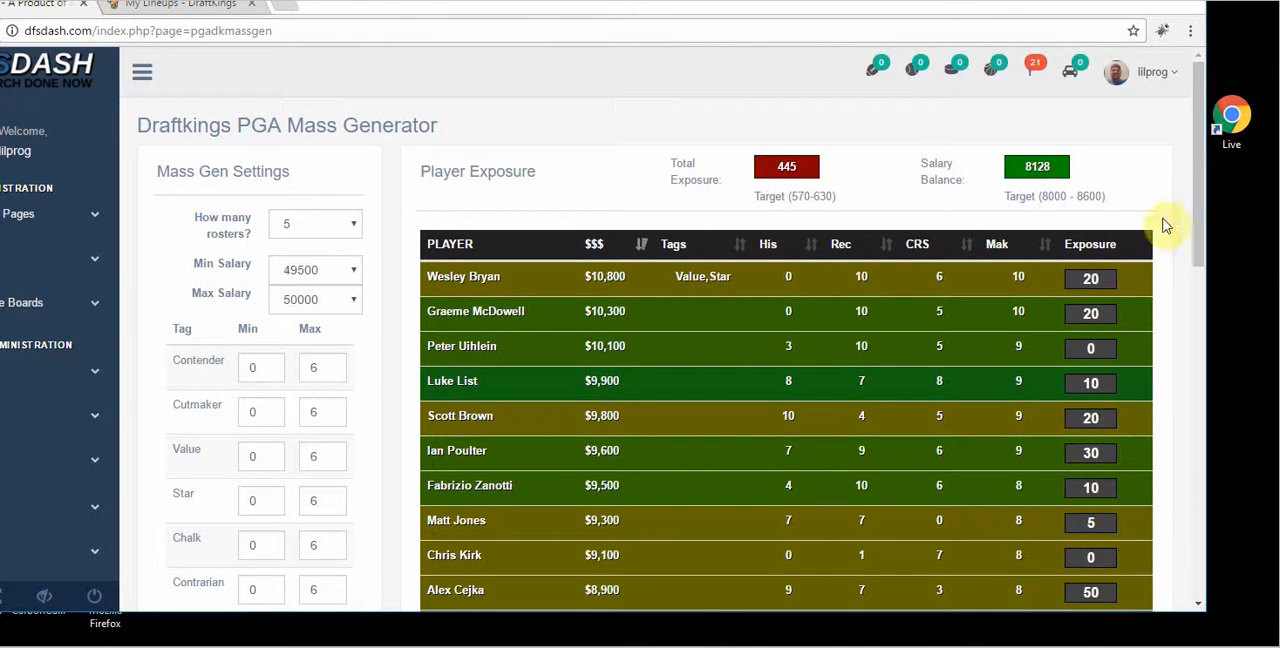
Step: Set the mass generator to 15 rosters and create them with the existing salary and tag limits
left_click_drag(1198, 202, 1206, 244)
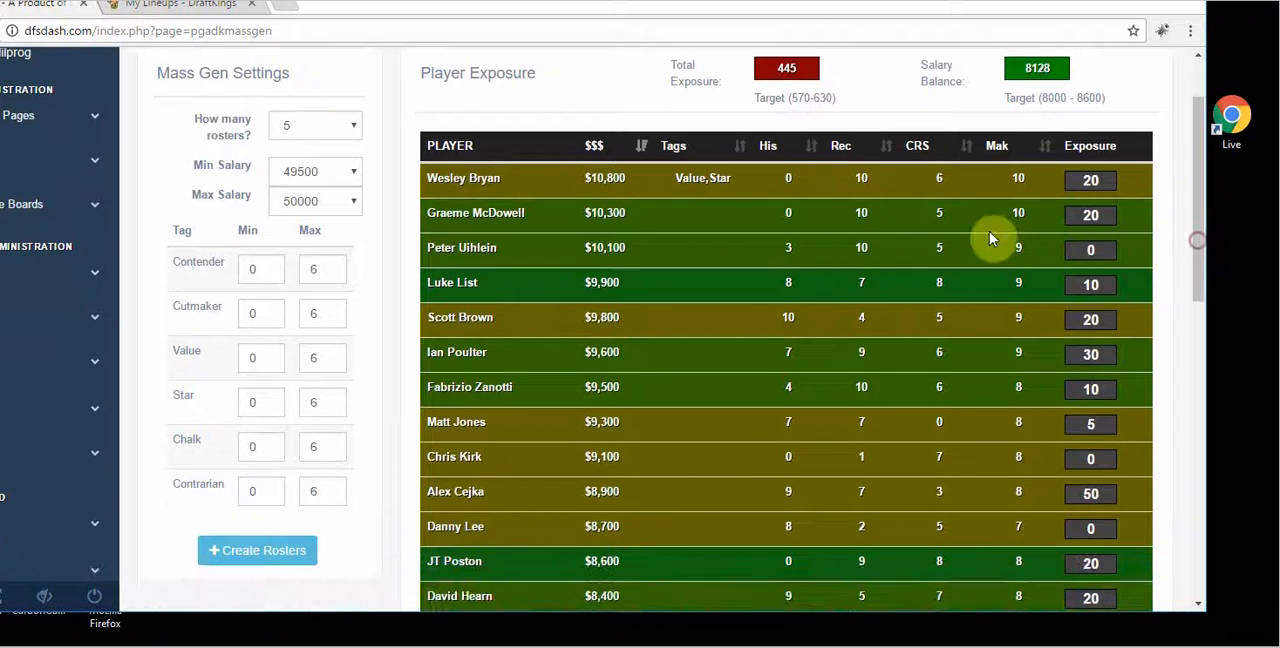
left_click(351, 125)
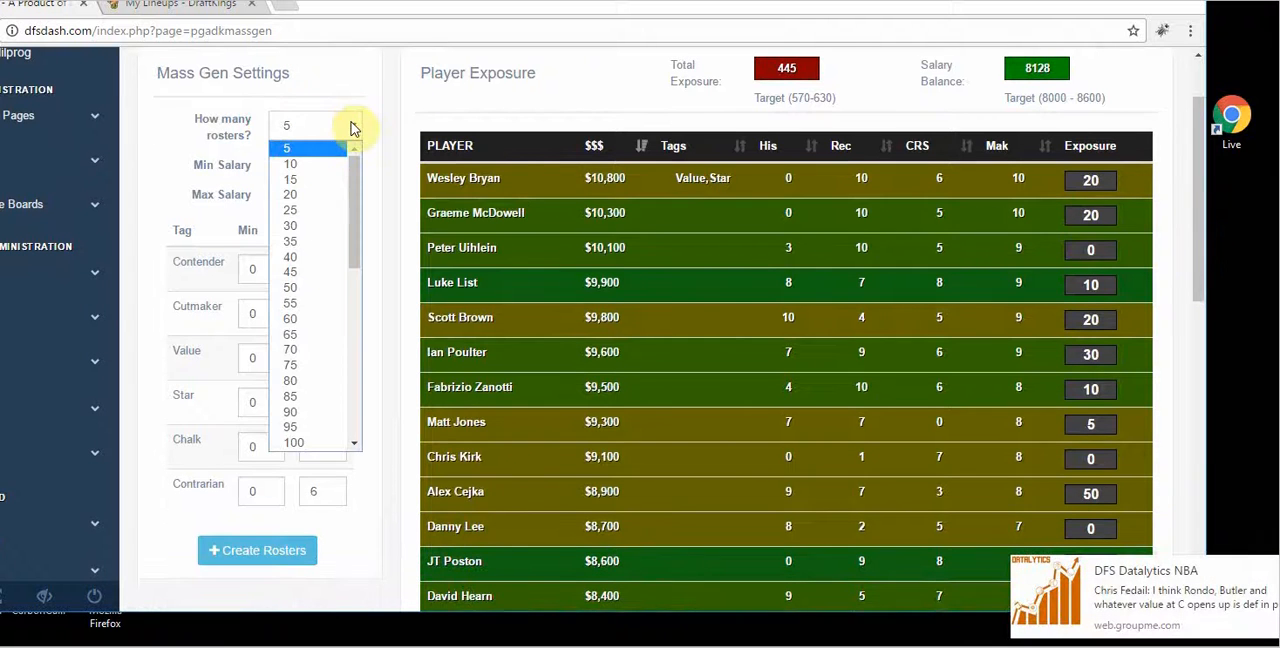
left_click(334, 179)
left_click(270, 552)
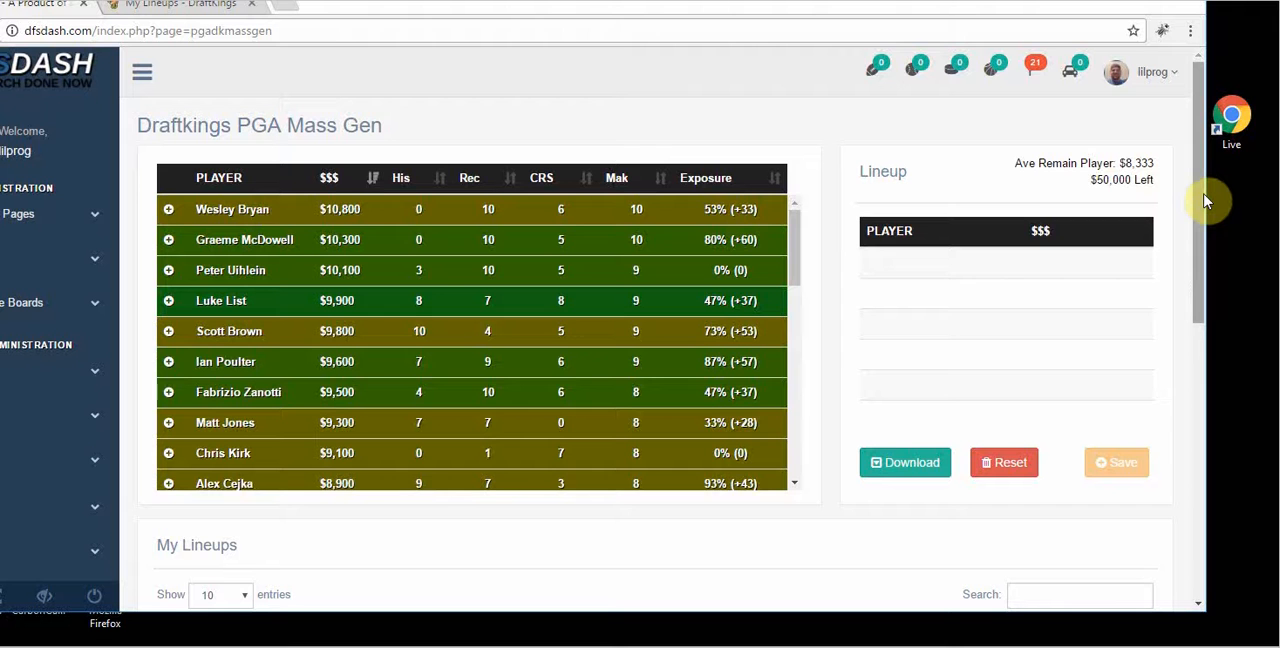
Step: Label generated lineup 996 in My Lineups as "Large Field 3"
left_click_drag(1205, 204, 1194, 408)
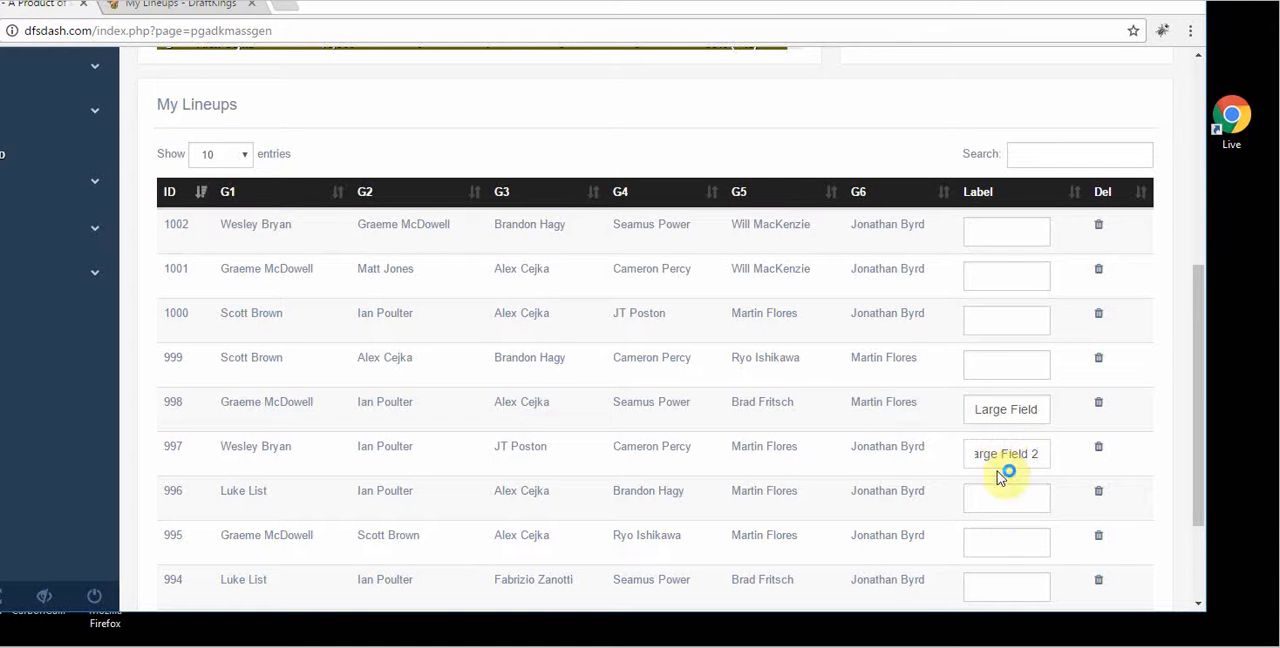
left_click(994, 504)
type("Large")
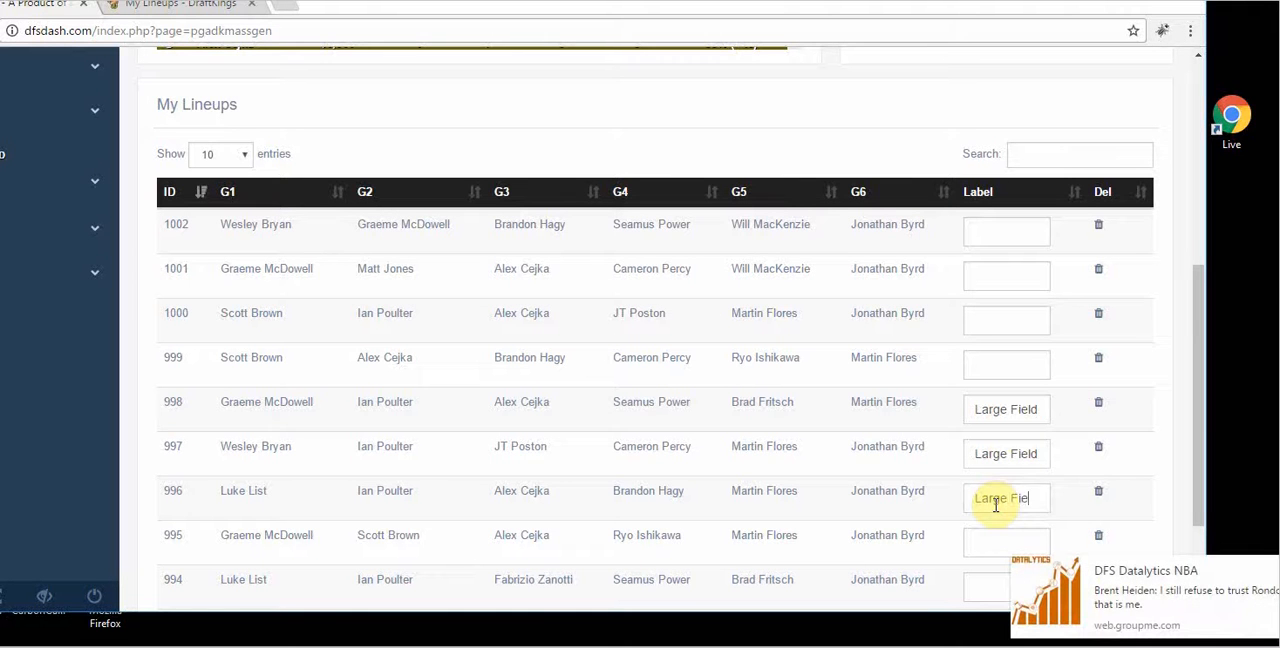
type(" Field 3")
Step: Switch to DraftKings, open the entry editing page from My Lineups, and download the golf entries CSV
left_click_drag(1203, 400, 1187, 362)
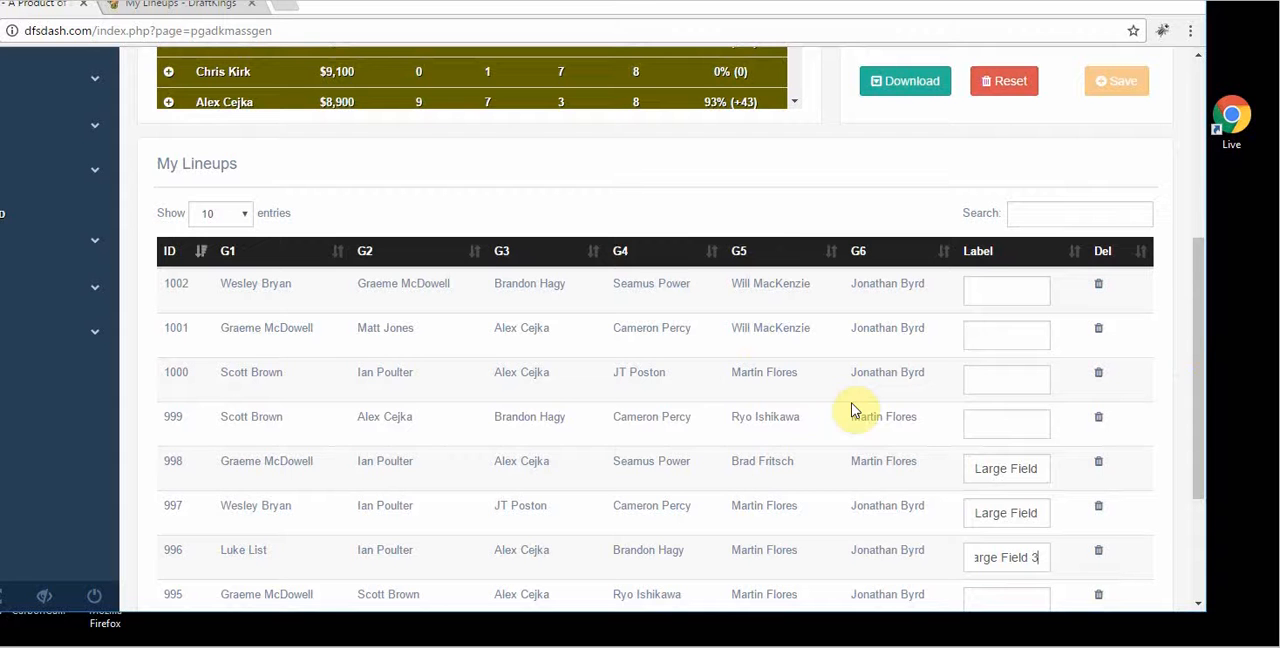
left_click_drag(1201, 285, 1203, 162)
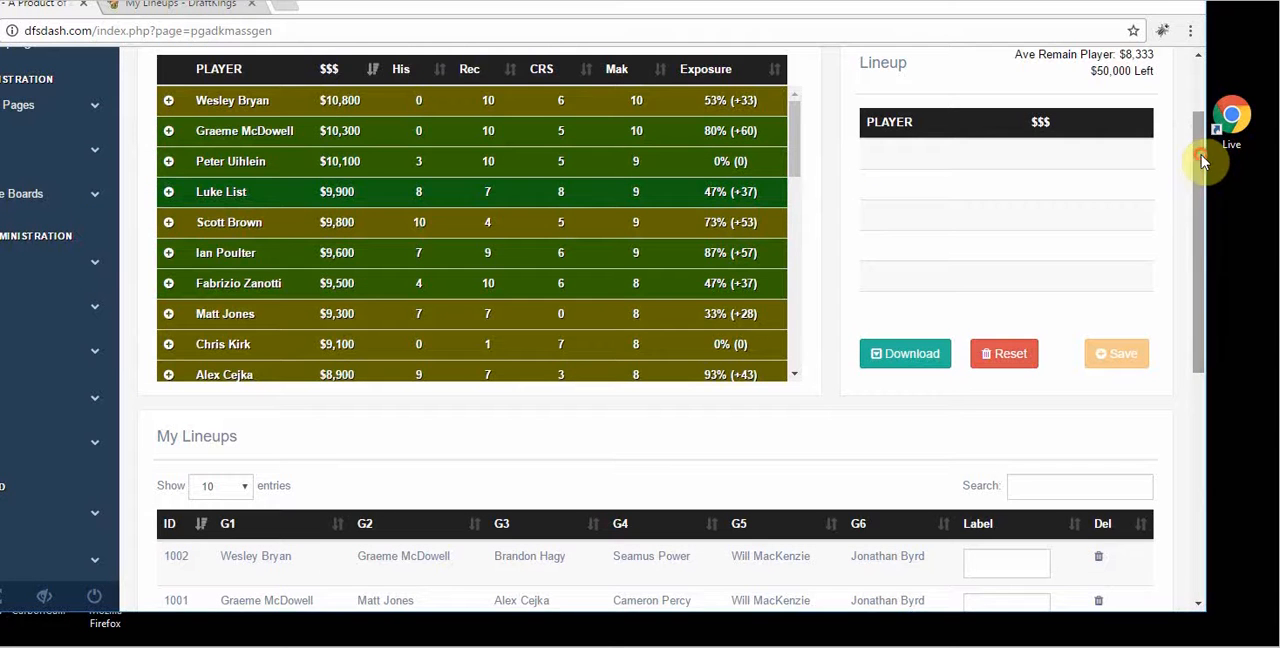
left_click(178, 6)
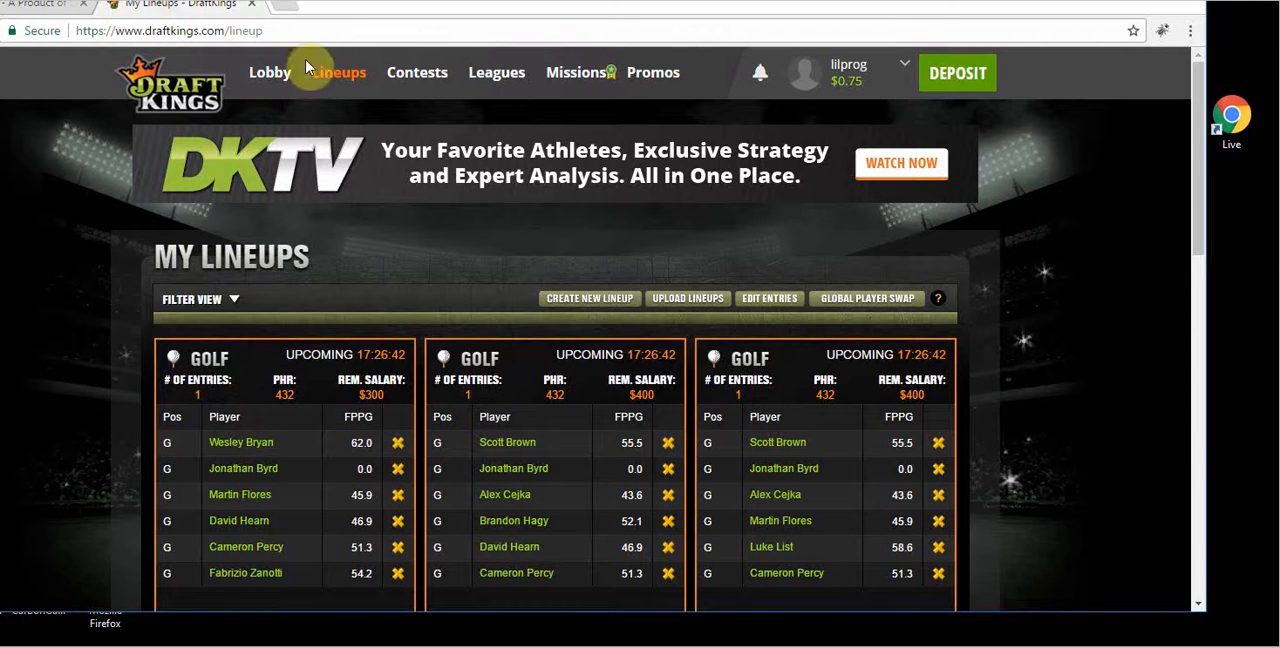
left_click(767, 302)
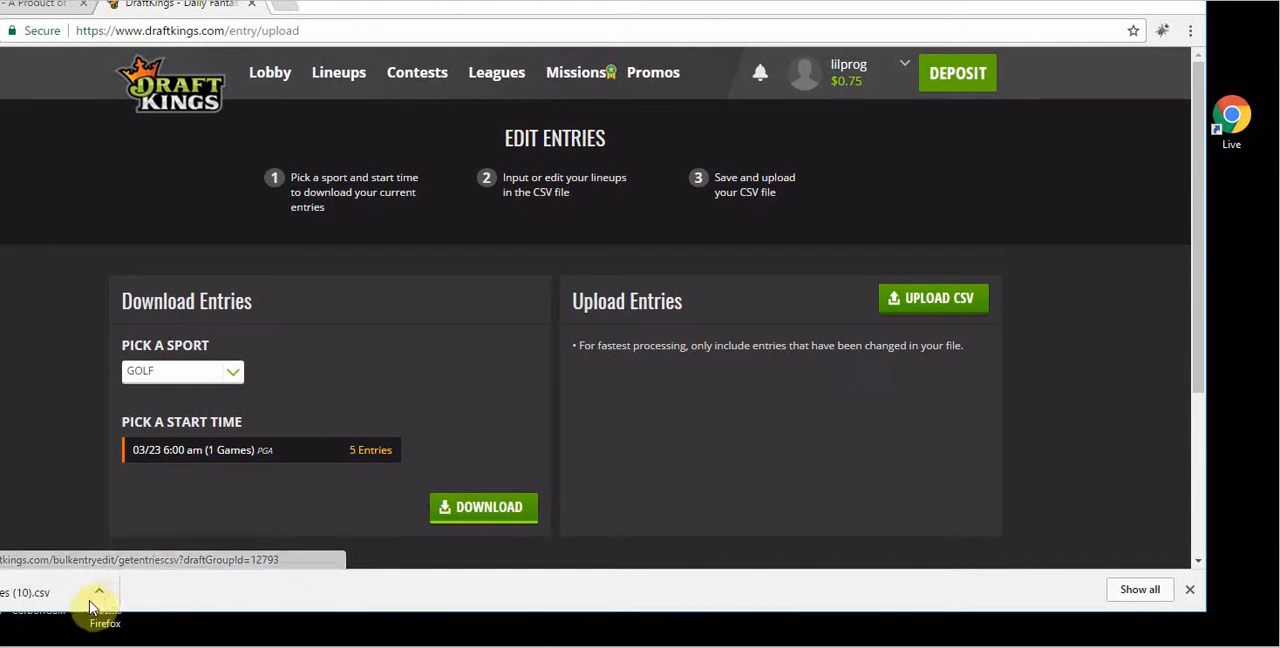
Step: Return to DFSDash and open the golf DK Edit Entries page
left_click(38, 6)
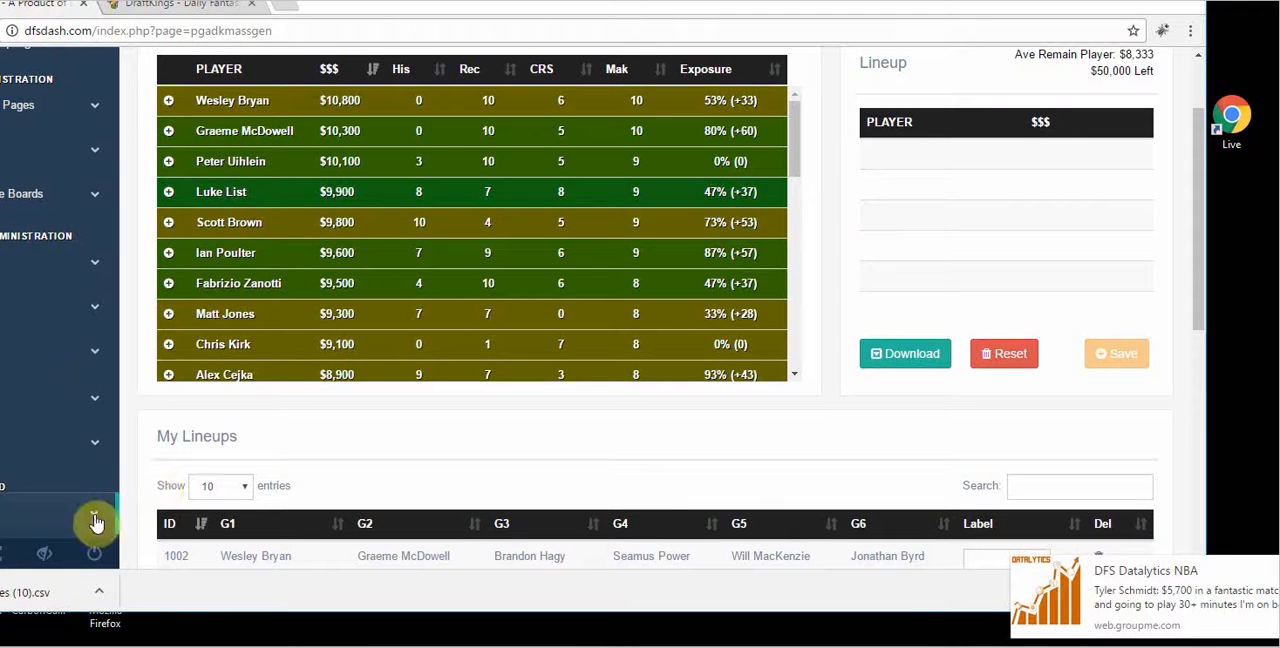
scroll(145, 400, "down", 5)
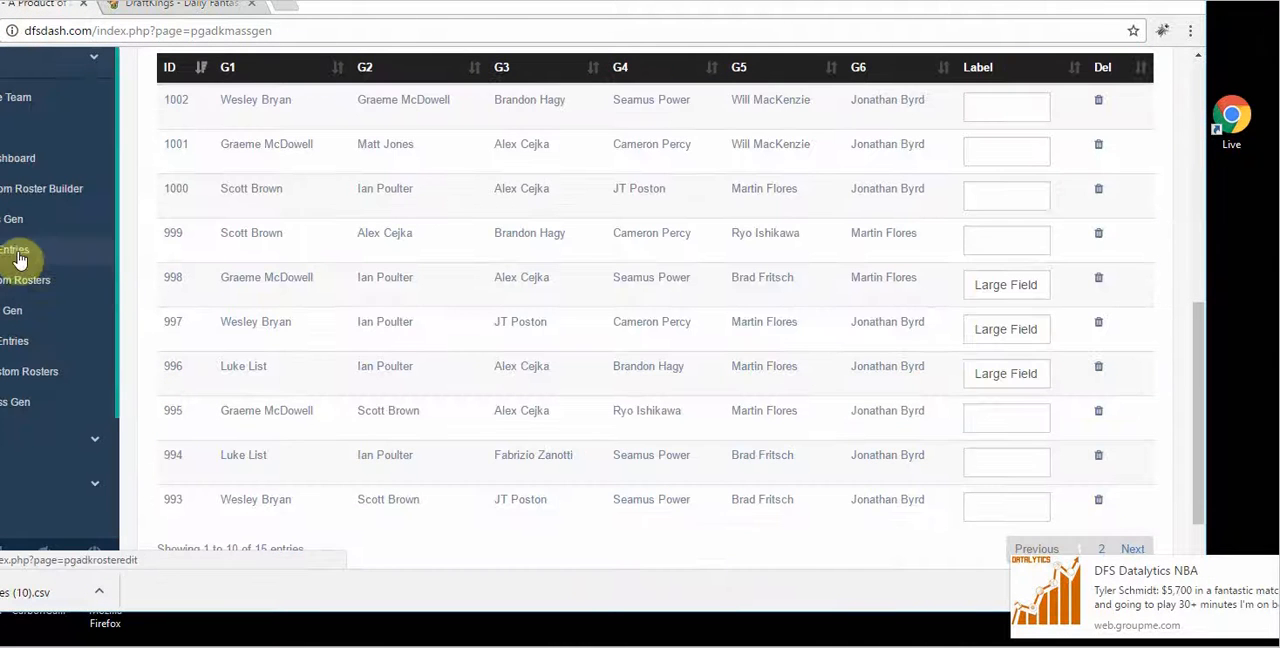
left_click_drag(415, 6, 482, 3)
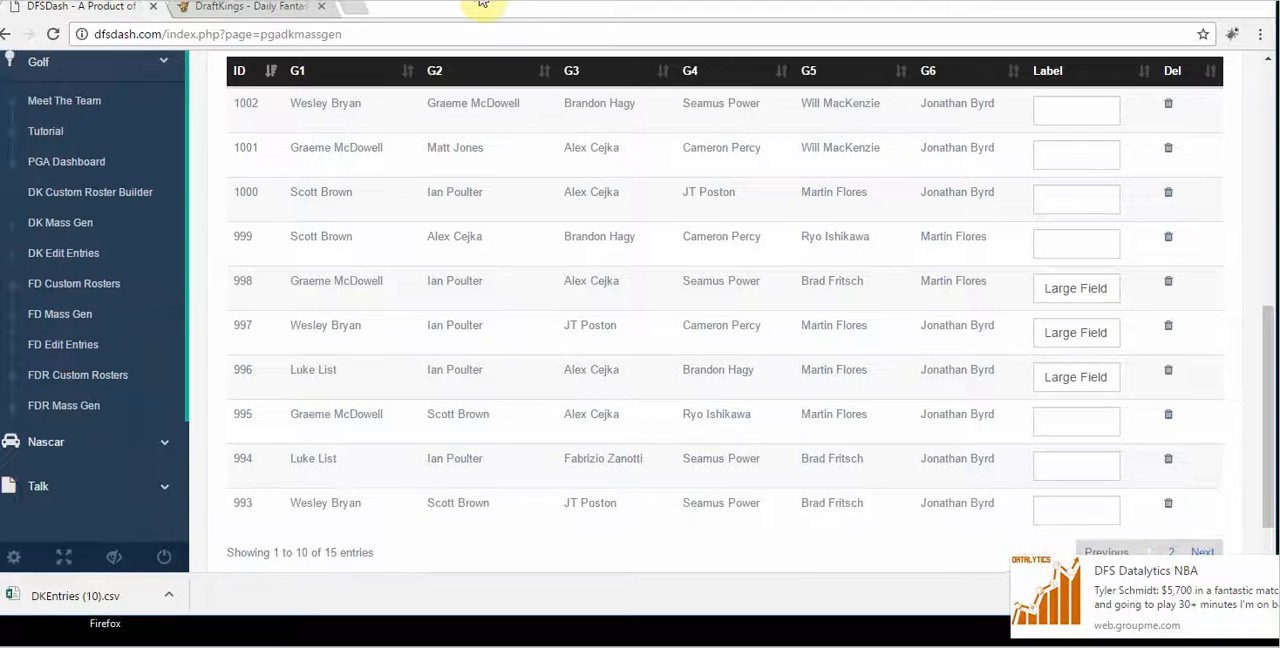
left_click(83, 256)
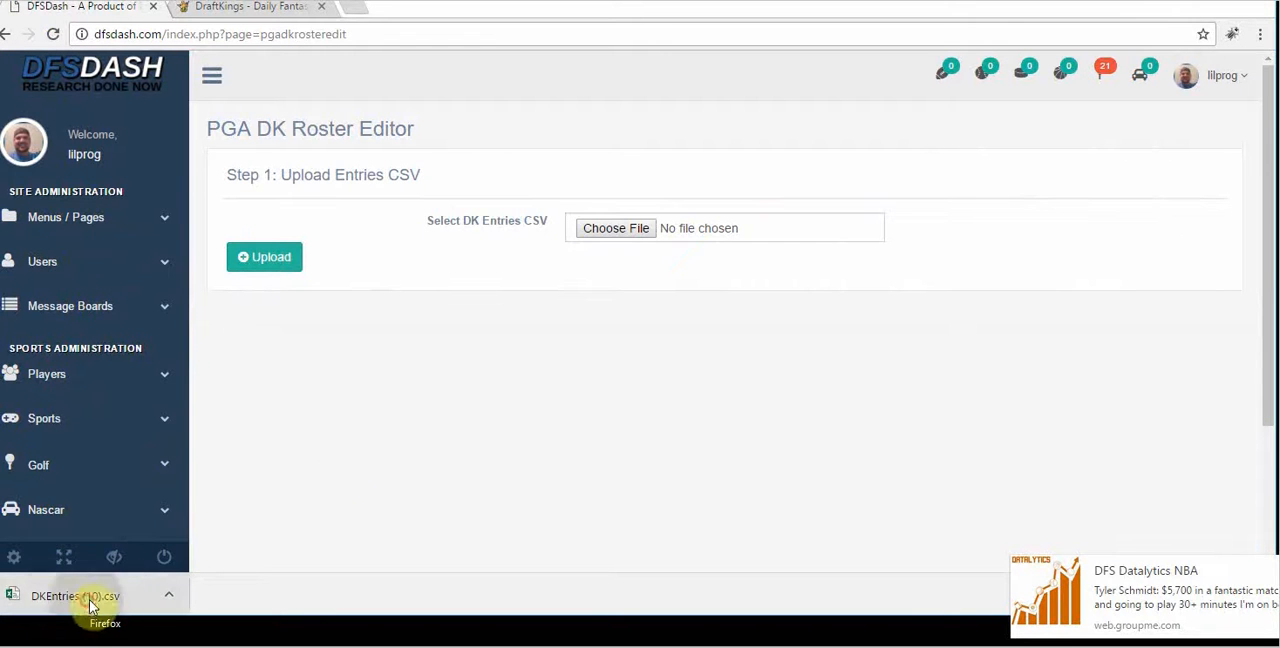
Step: Upload DKEntries (10).csv to the PGA DK Roster Editor and view the pool choices for random roster assignment
left_click_drag(90, 605, 627, 215)
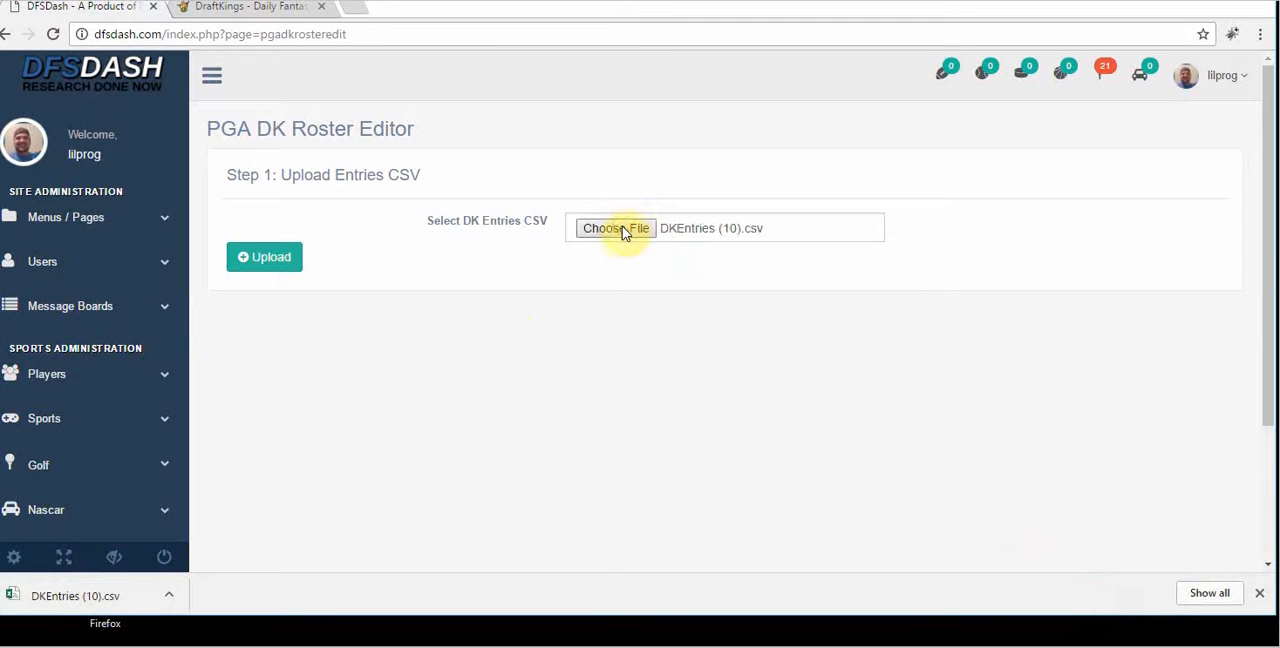
left_click(292, 258)
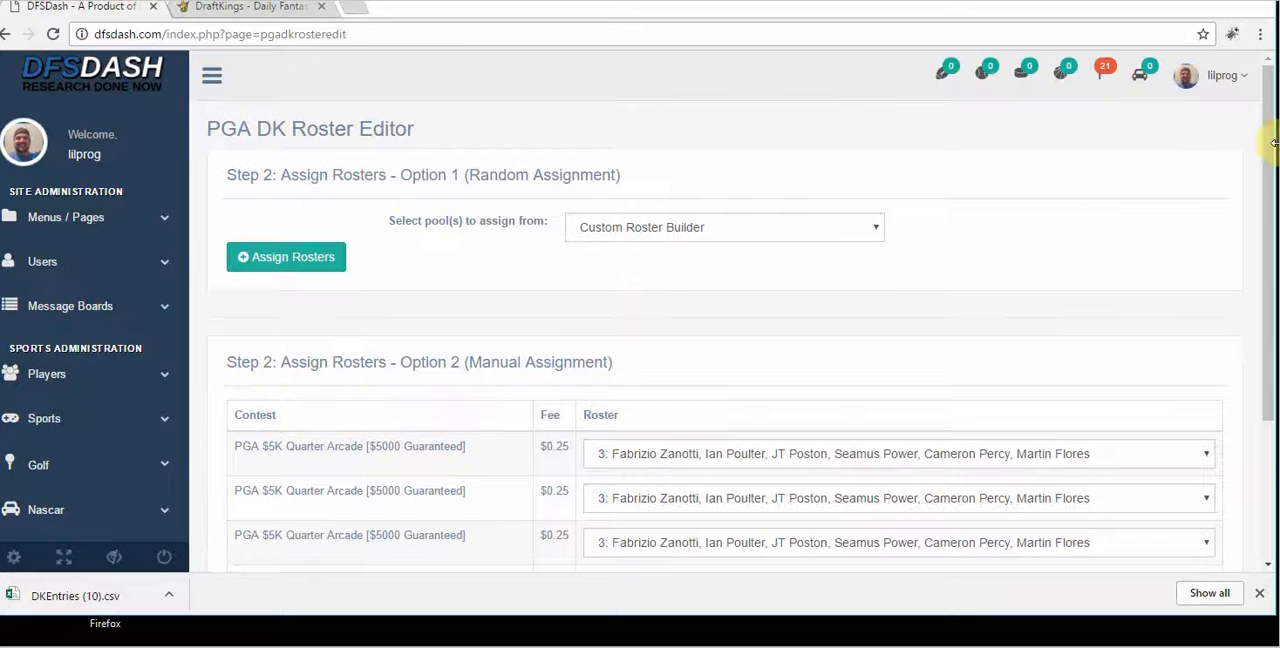
left_click_drag(1274, 143, 1272, 219)
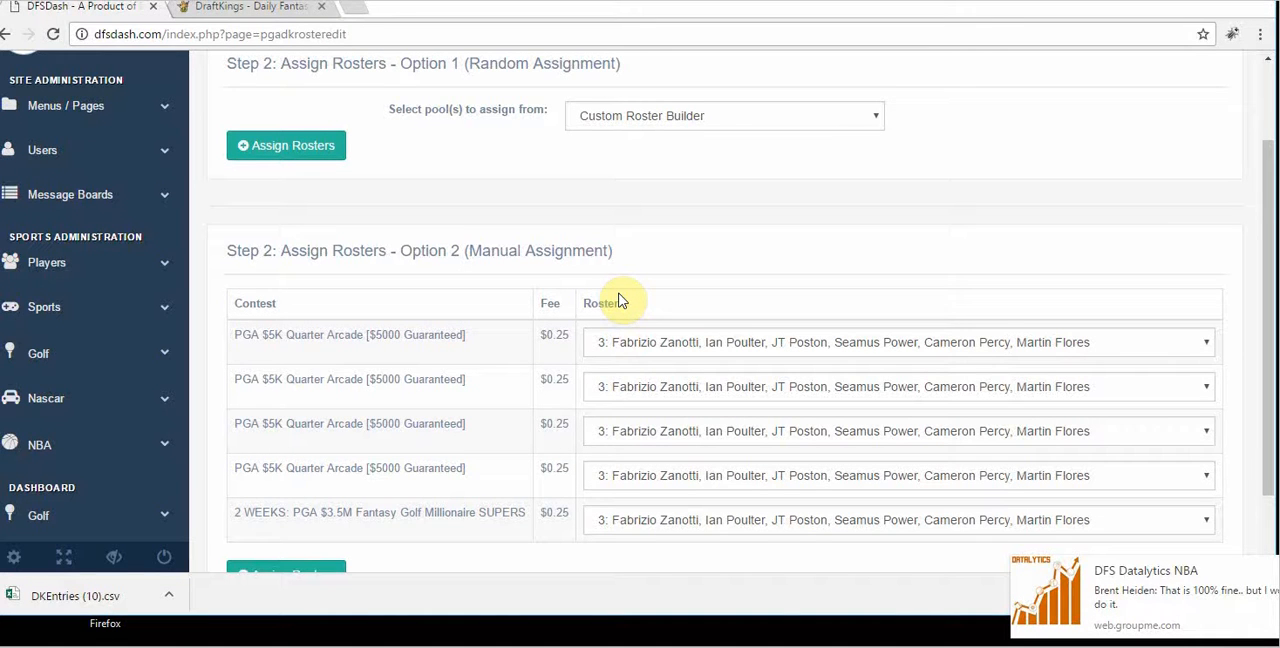
left_click(655, 118)
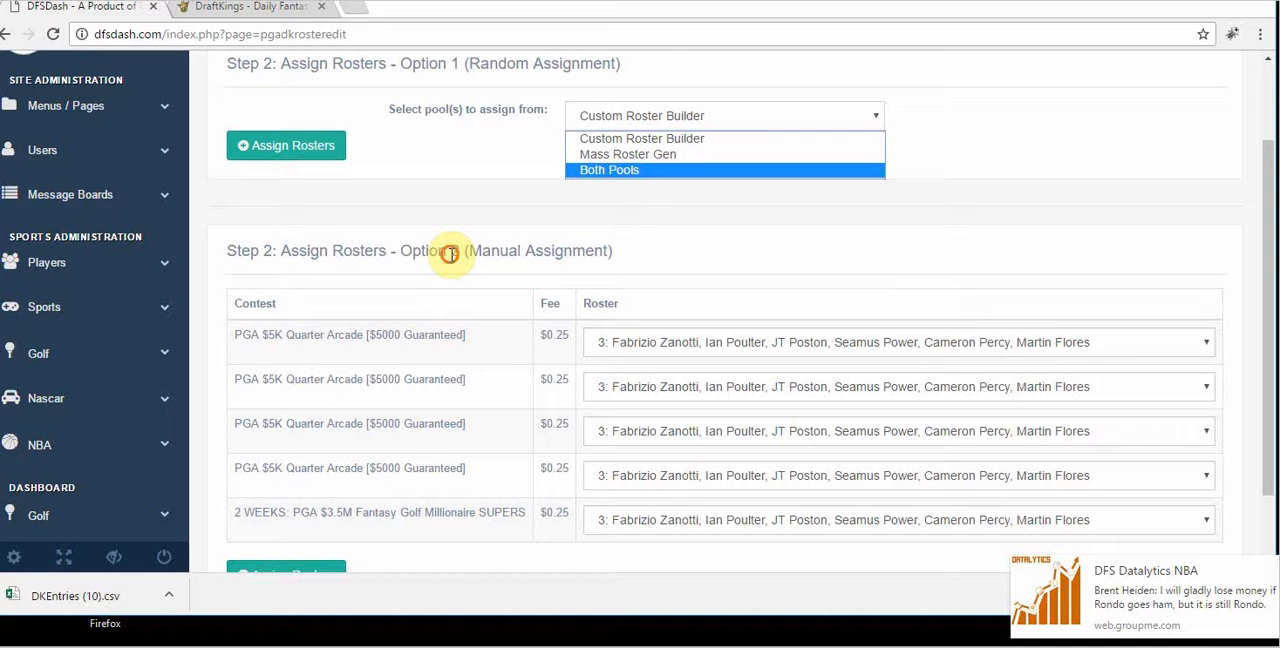
left_click(449, 254)
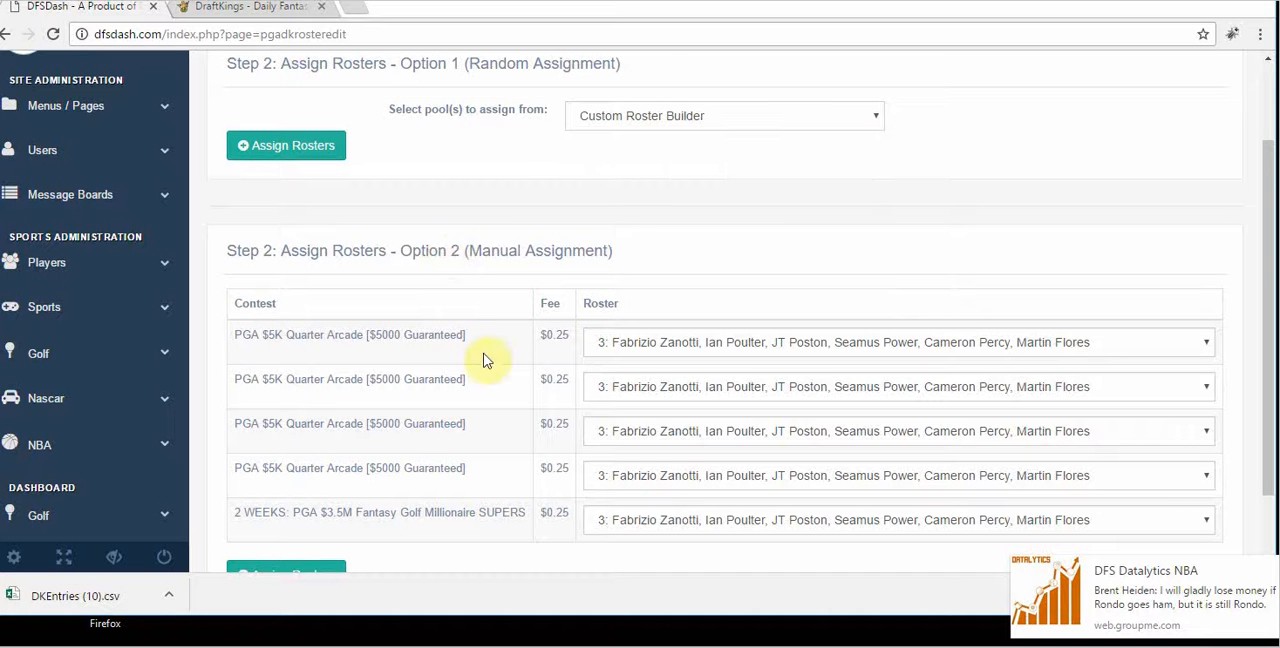
Step: Manually assign Large Field 1, Large Field 2 and MRG3 to the first three PGA $5K Quarter Arcade entries
left_click(673, 348)
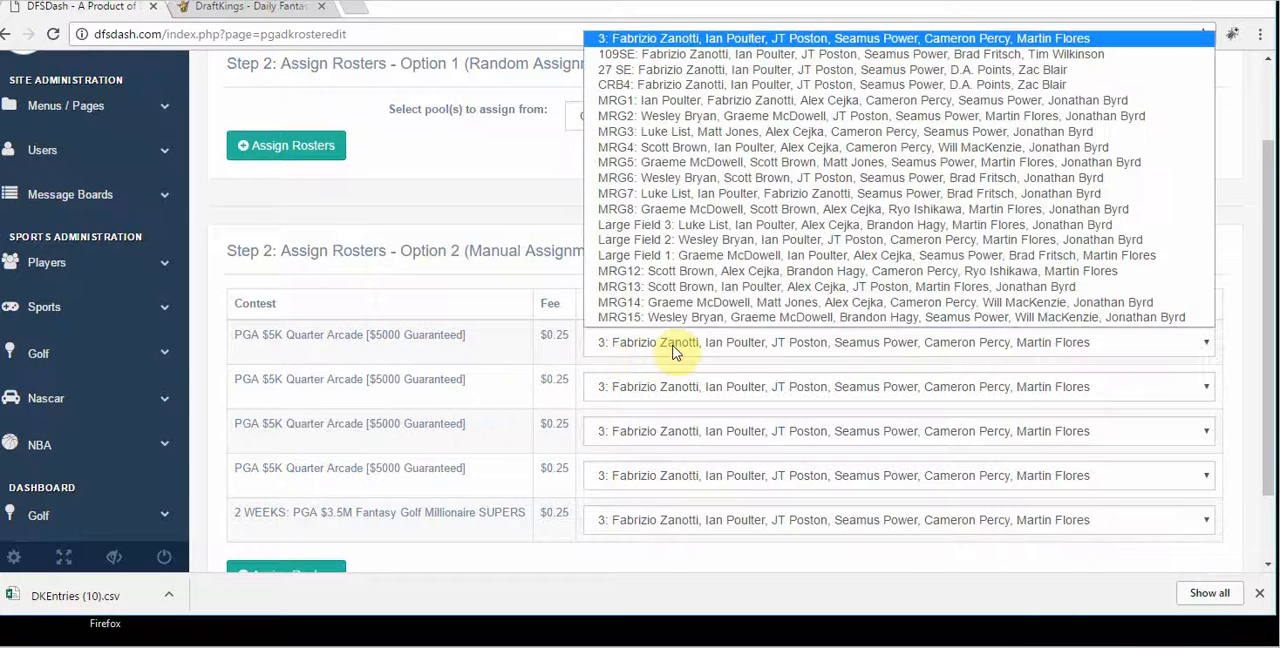
left_click(684, 257)
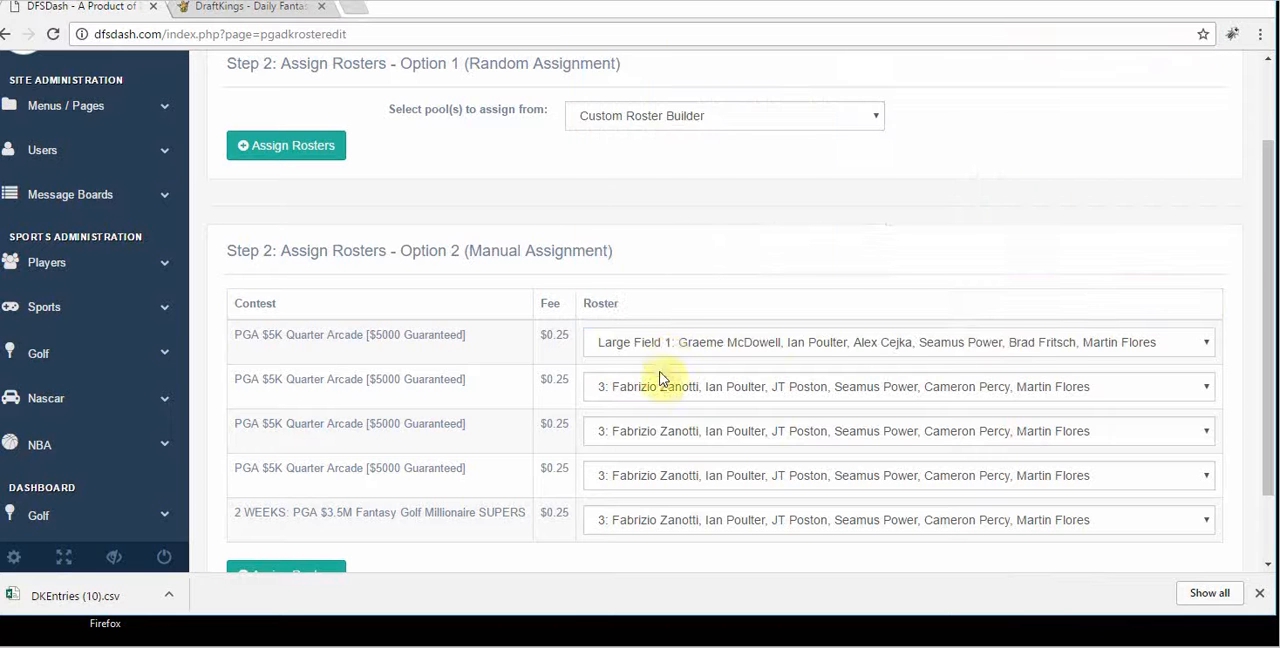
left_click(655, 388)
left_click(667, 285)
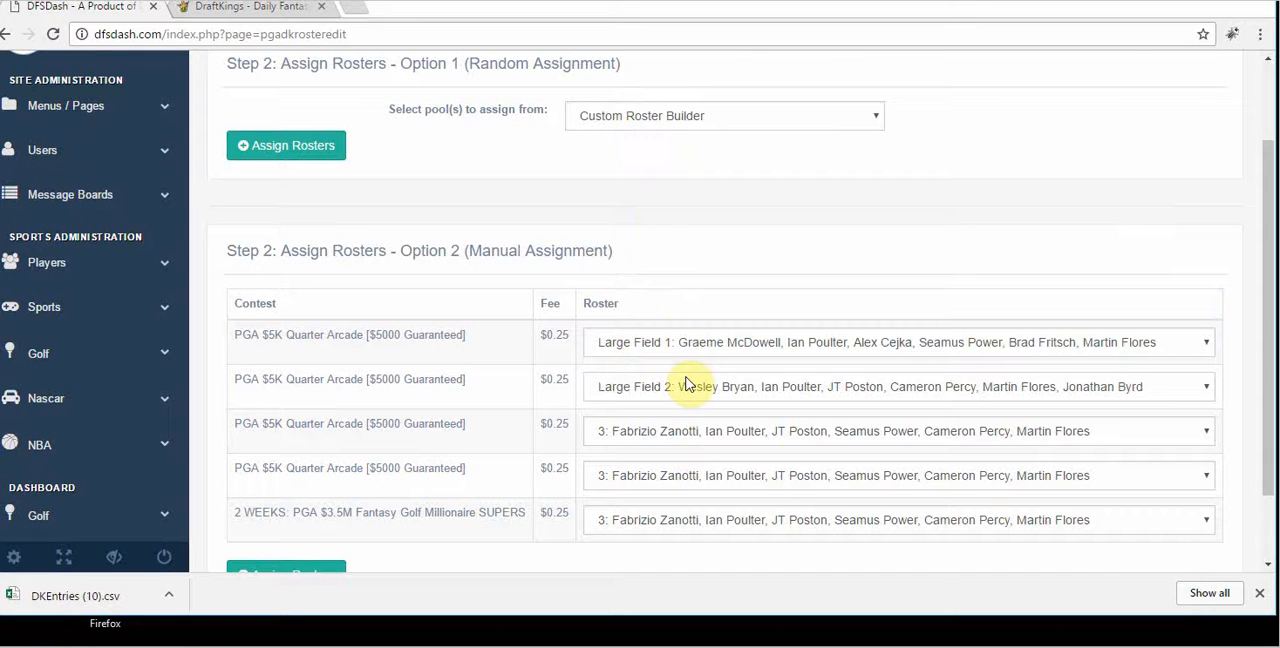
left_click(680, 429)
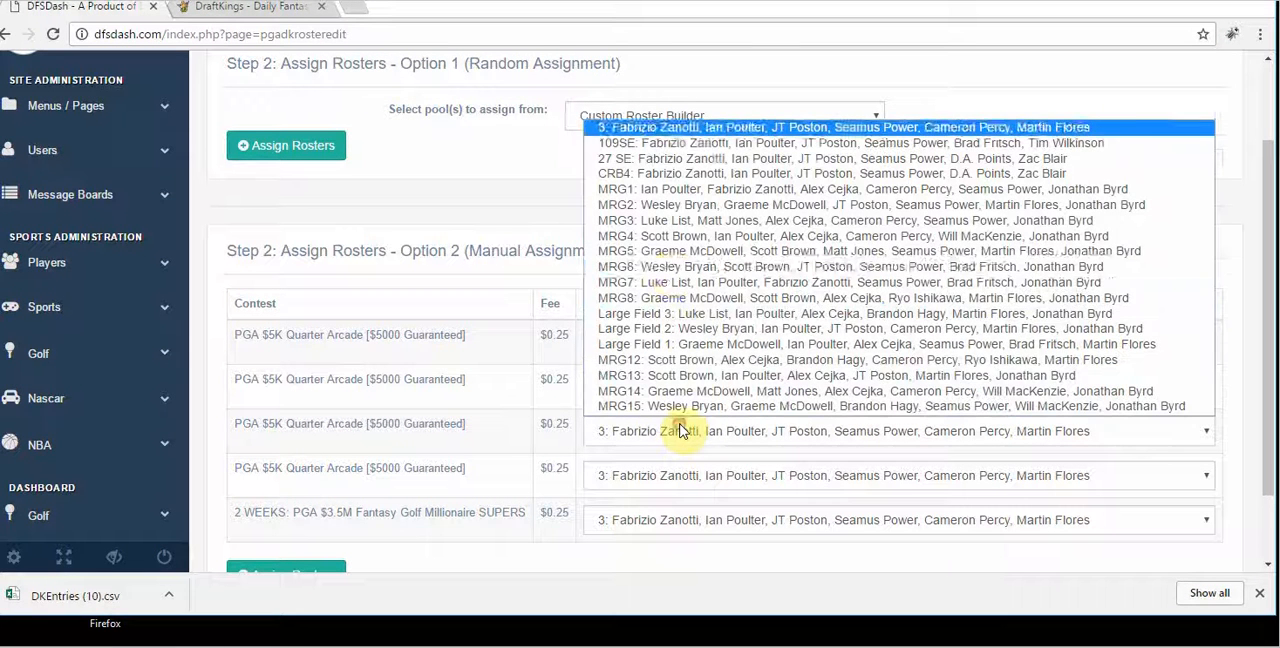
left_click(654, 220)
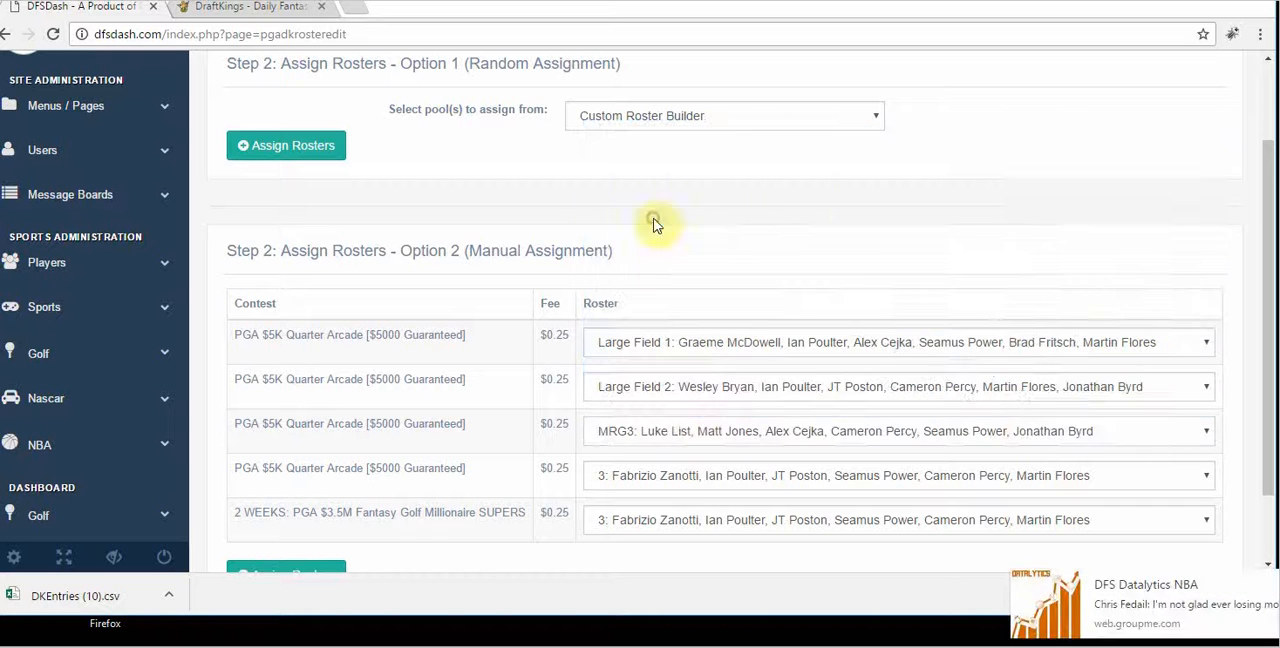
Step: Assign roster 27 SE to the fourth PGA $5K Quarter Arcade entry and 109SE to the Fantasy Golf Millionaire entry
left_click(656, 474)
left_click(662, 203)
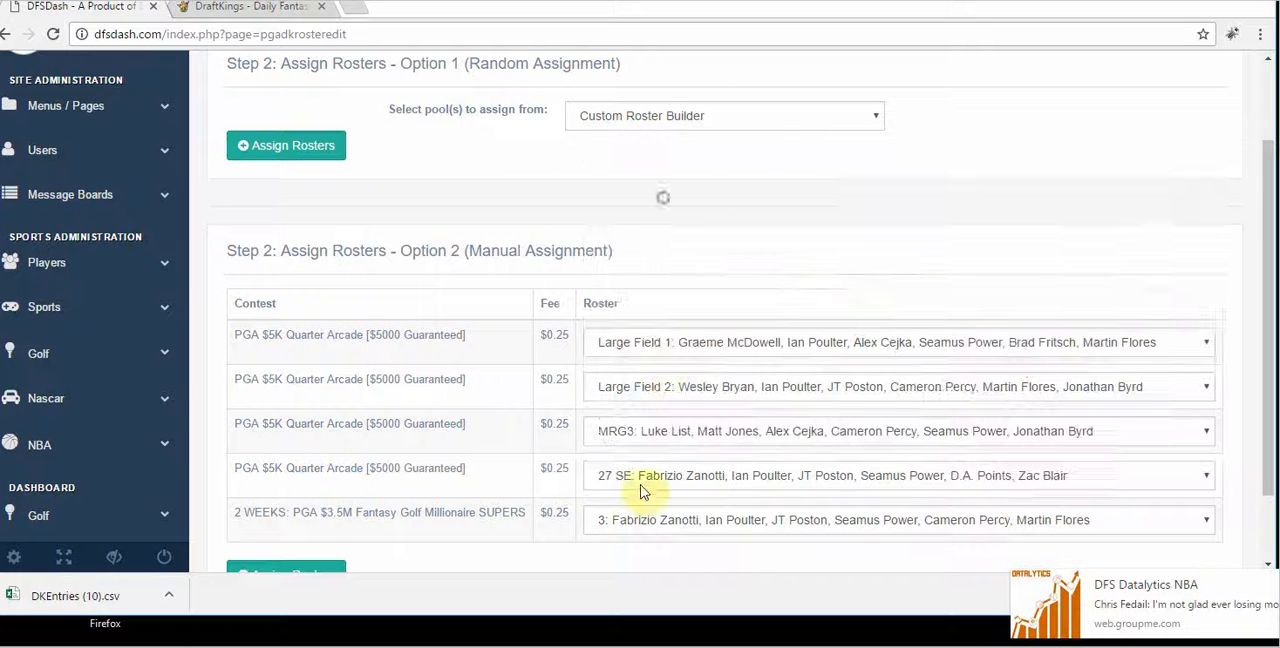
left_click(636, 520)
left_click(650, 232)
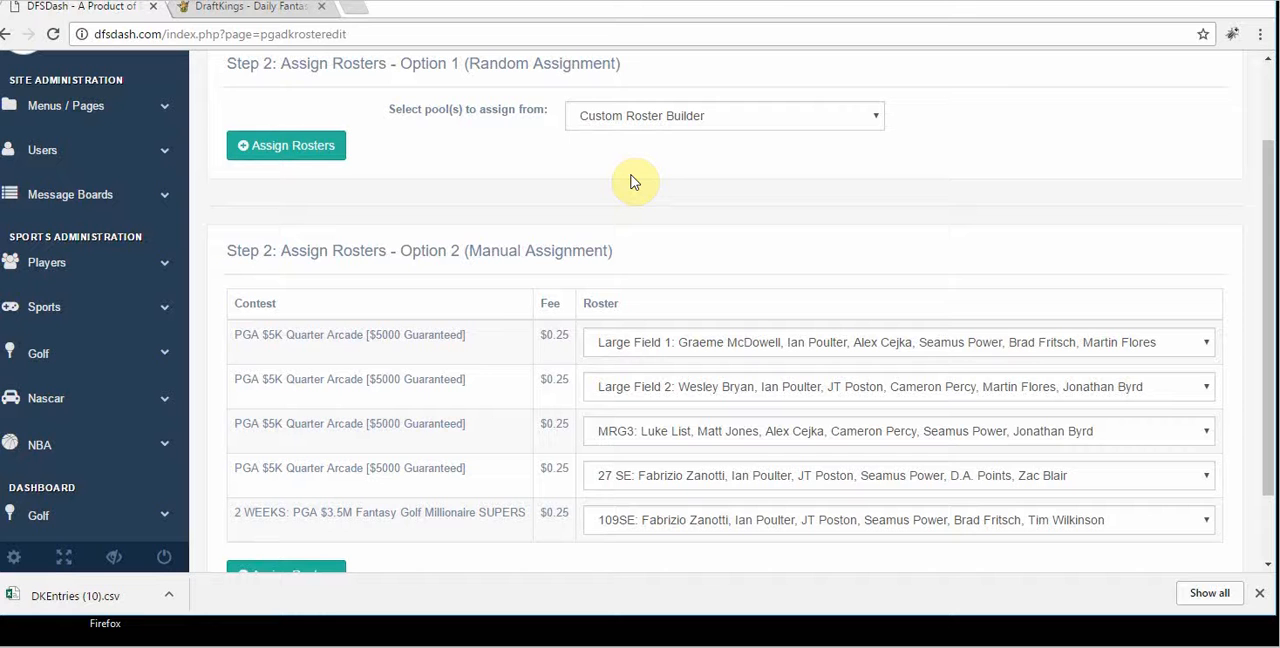
Step: Submit the manual roster assignments and download the resulting rosters as a CSV file
left_click_drag(1269, 457, 1269, 476)
left_click(298, 547)
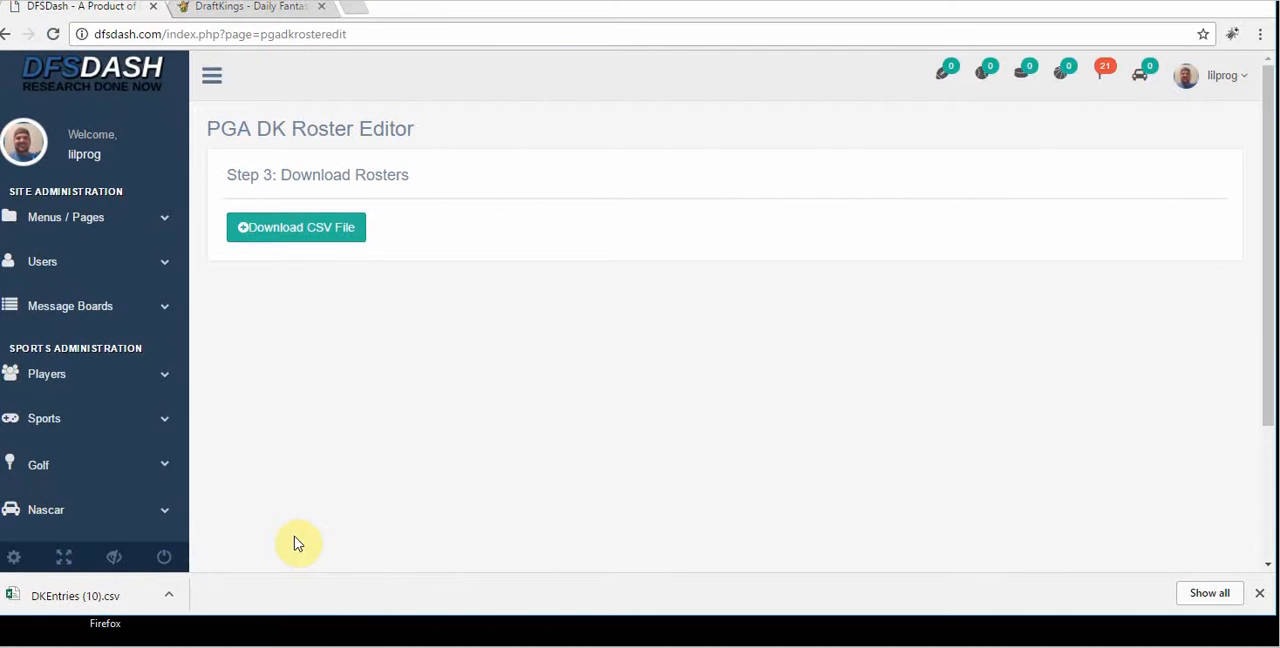
left_click(290, 230)
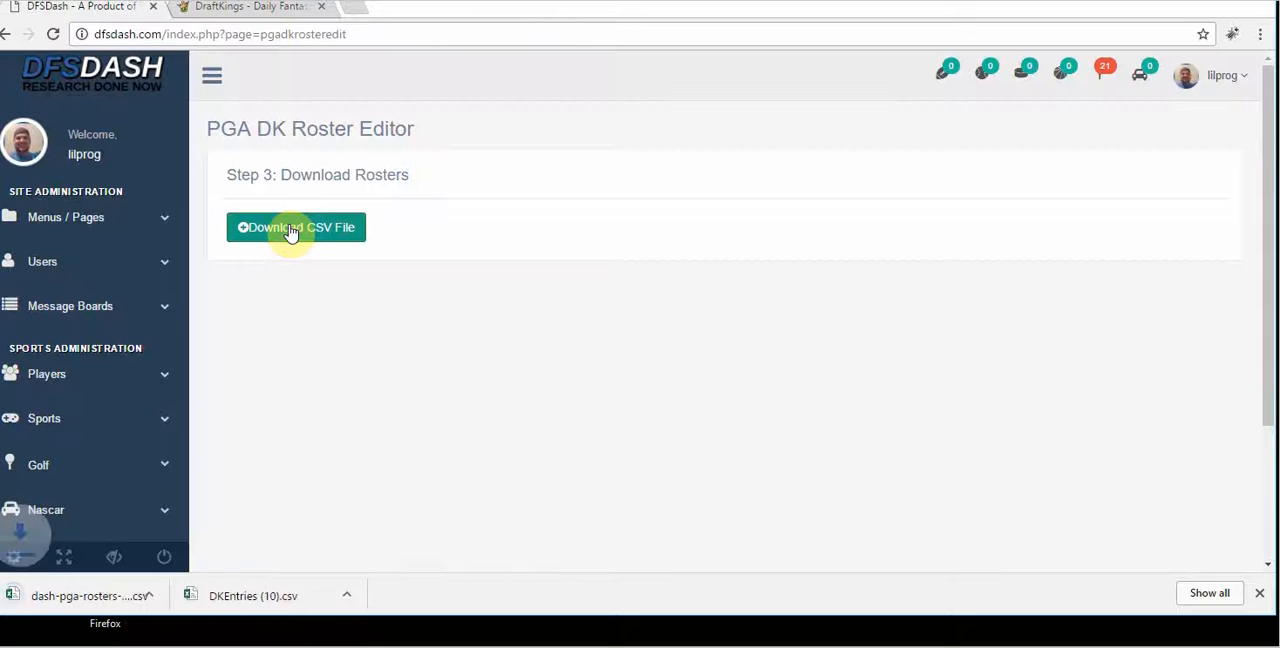
Step: Switch to the DraftKings entry upload page, open File Explorer, and move and resize the windows so both are accessible
left_click(255, 10)
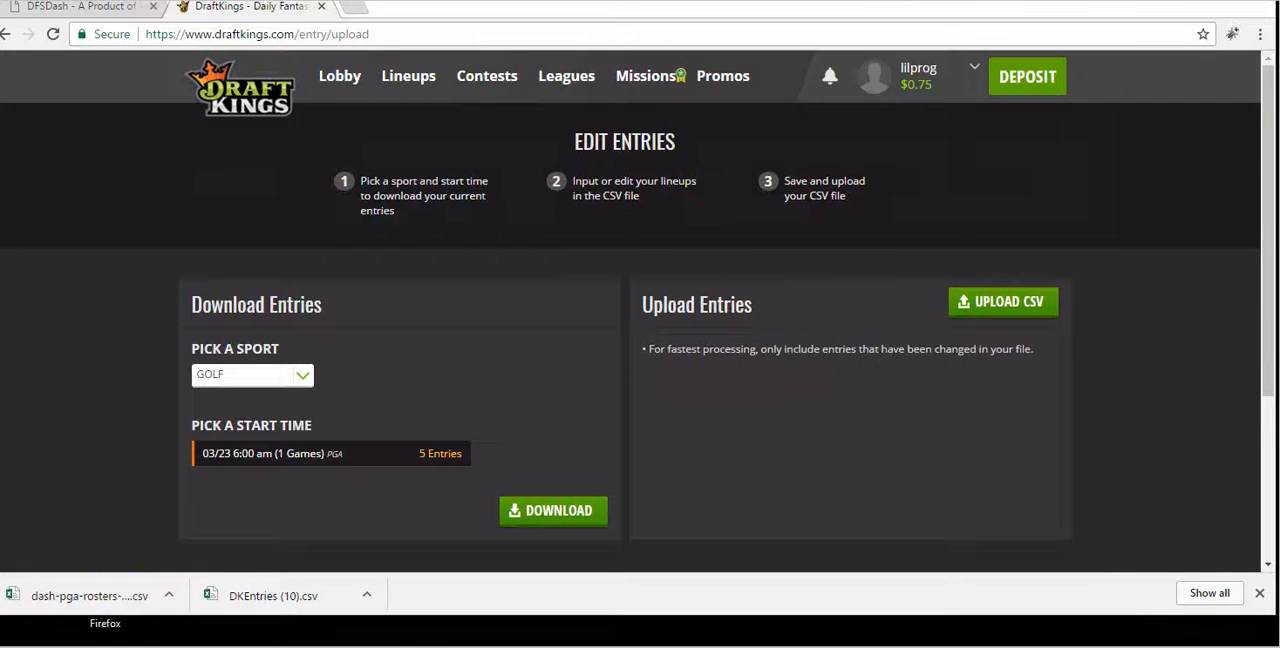
key("super+e")
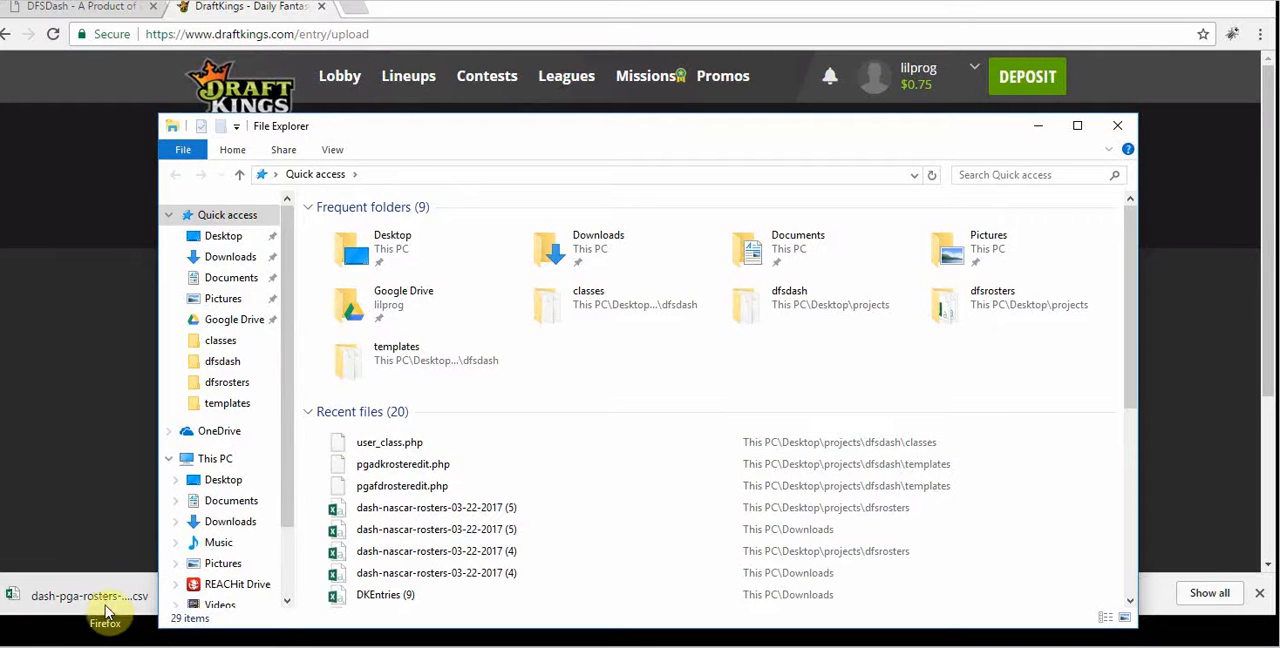
left_click_drag(108, 612, 447, 140)
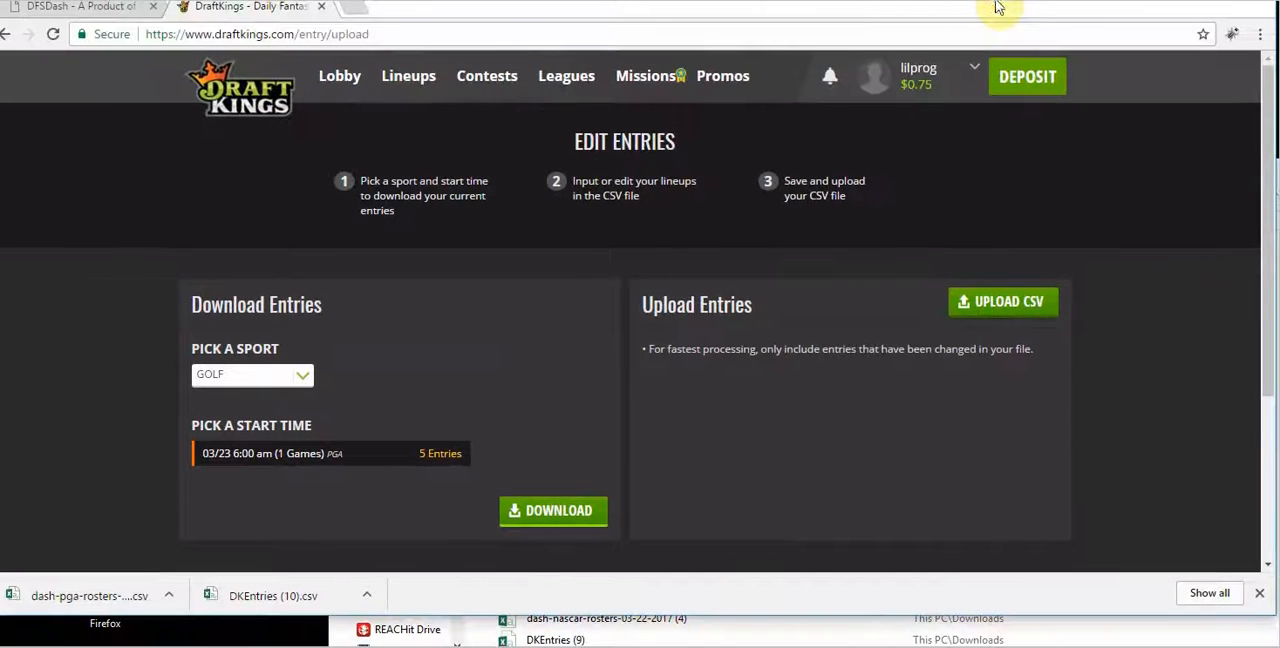
left_click_drag(967, 2, 1008, 0)
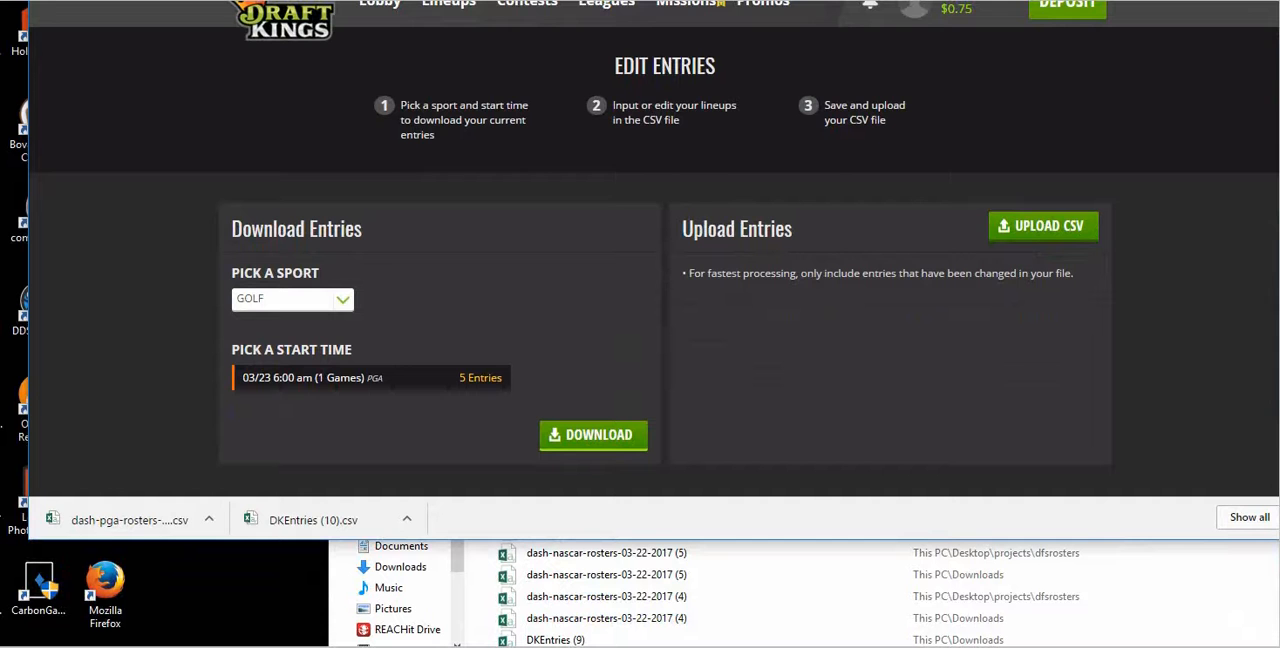
left_click_drag(1278, 540, 1008, 492)
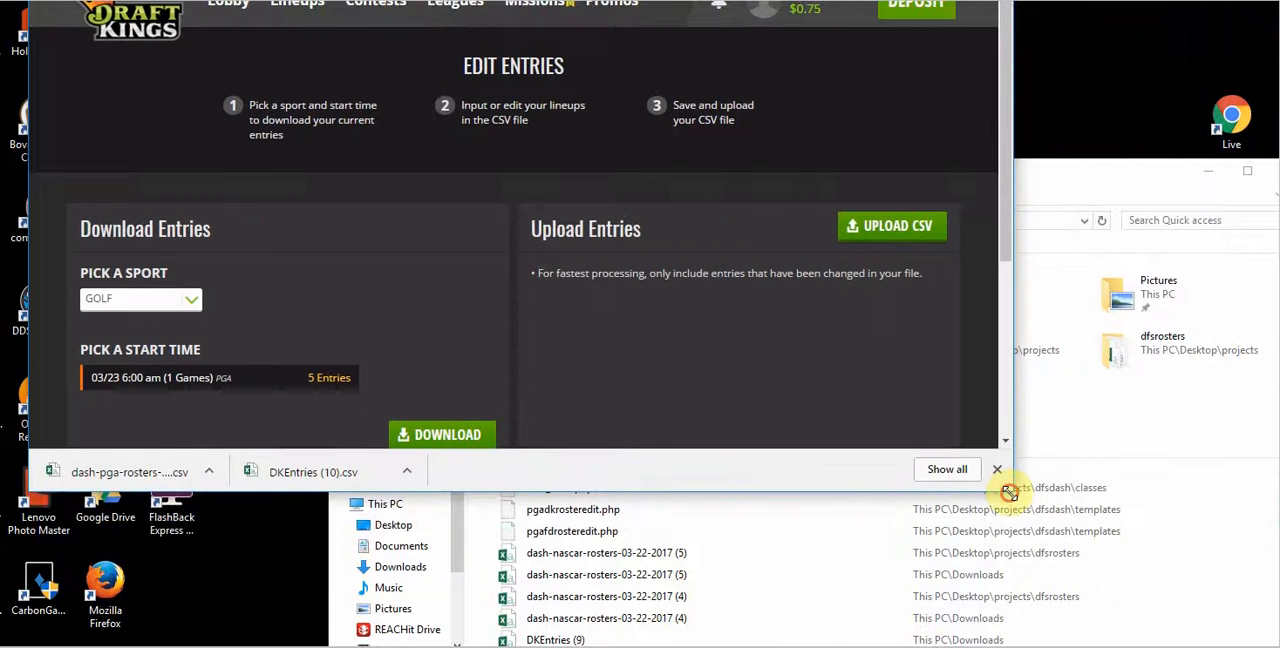
Step: Copy the downloaded dash-pga-rosters CSV file into the dfsrosters folder, and minimize File Explorer
left_click(852, 552)
left_click_drag(806, 193, 828, 335)
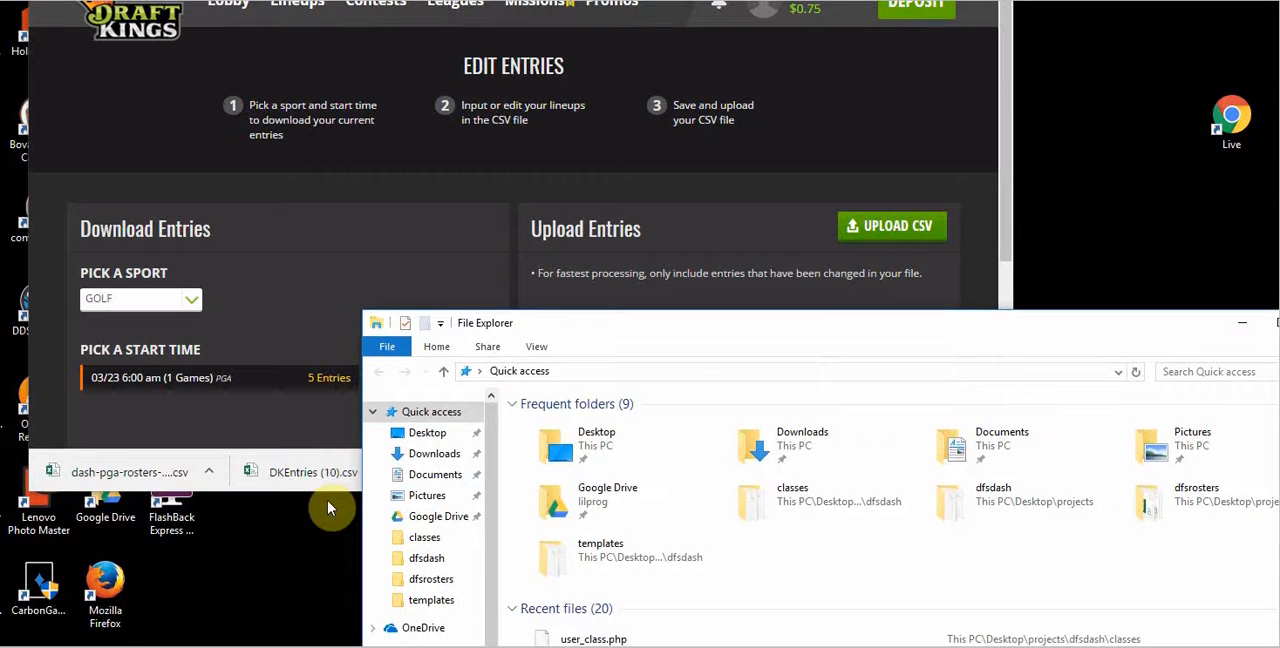
left_click_drag(94, 466, 424, 587)
left_click_drag(1157, 342, 893, 174)
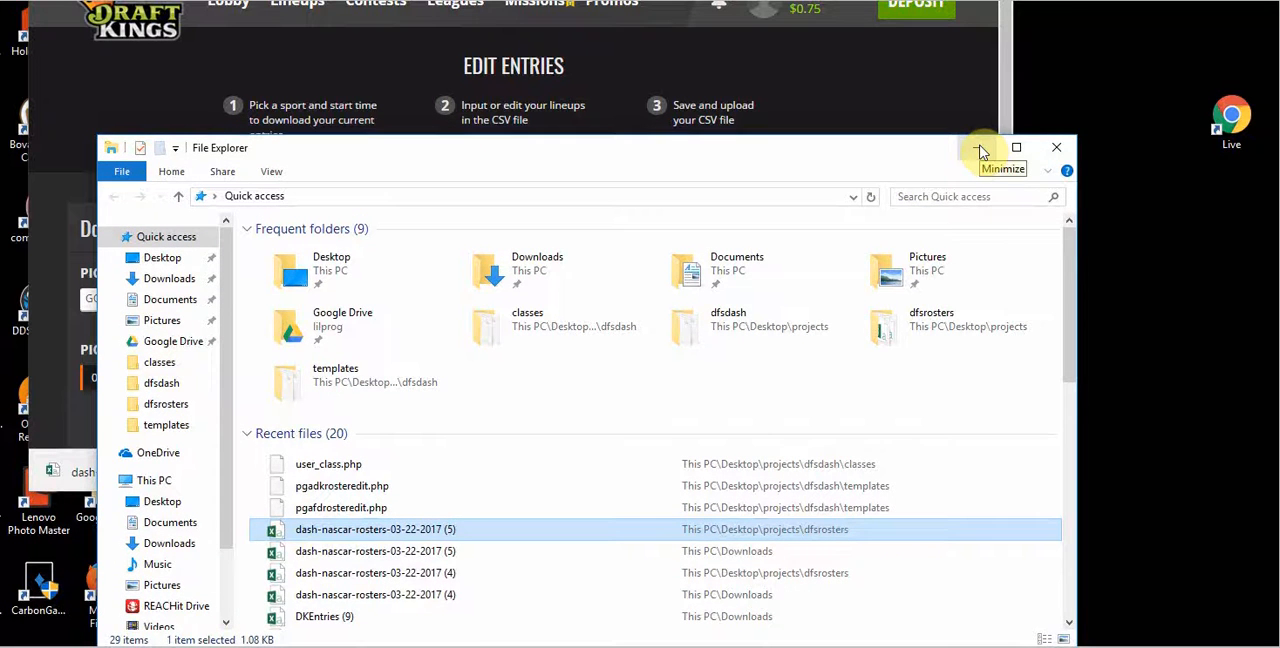
left_click(979, 149)
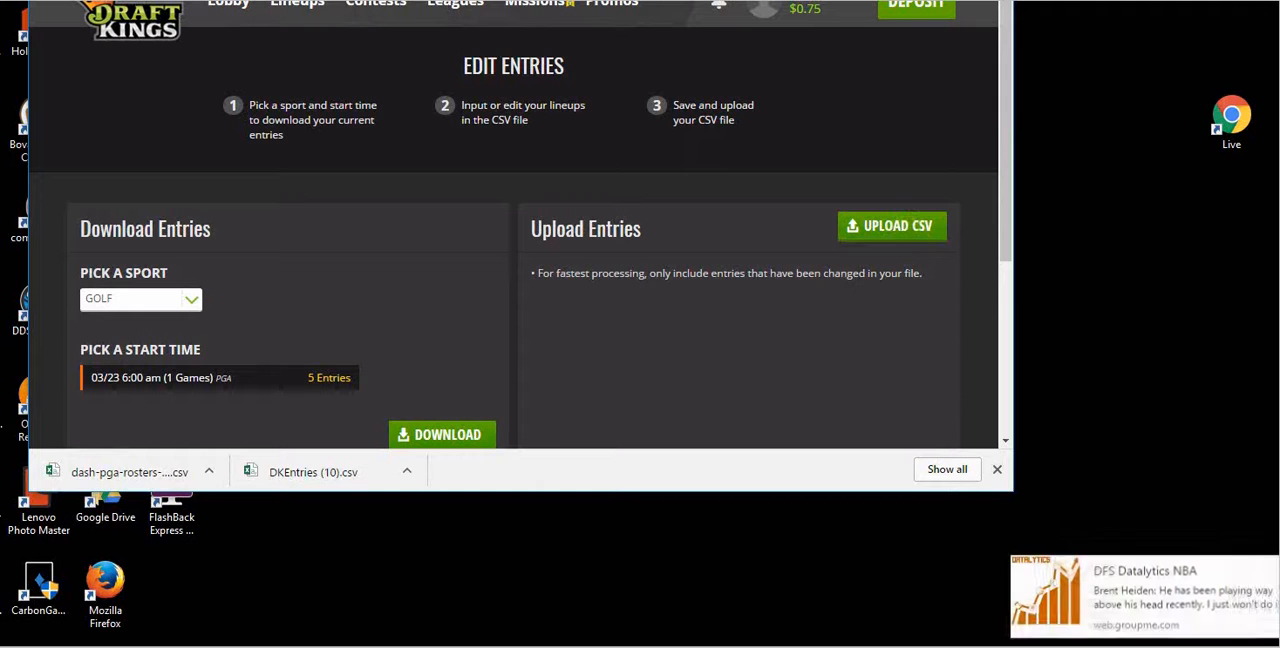
Step: Upload the dash-pga-rosters-03-22-2017 (1) file from the dfsrosters folder as the edited DraftKings entries
left_click_drag(787, 0, 843, 0)
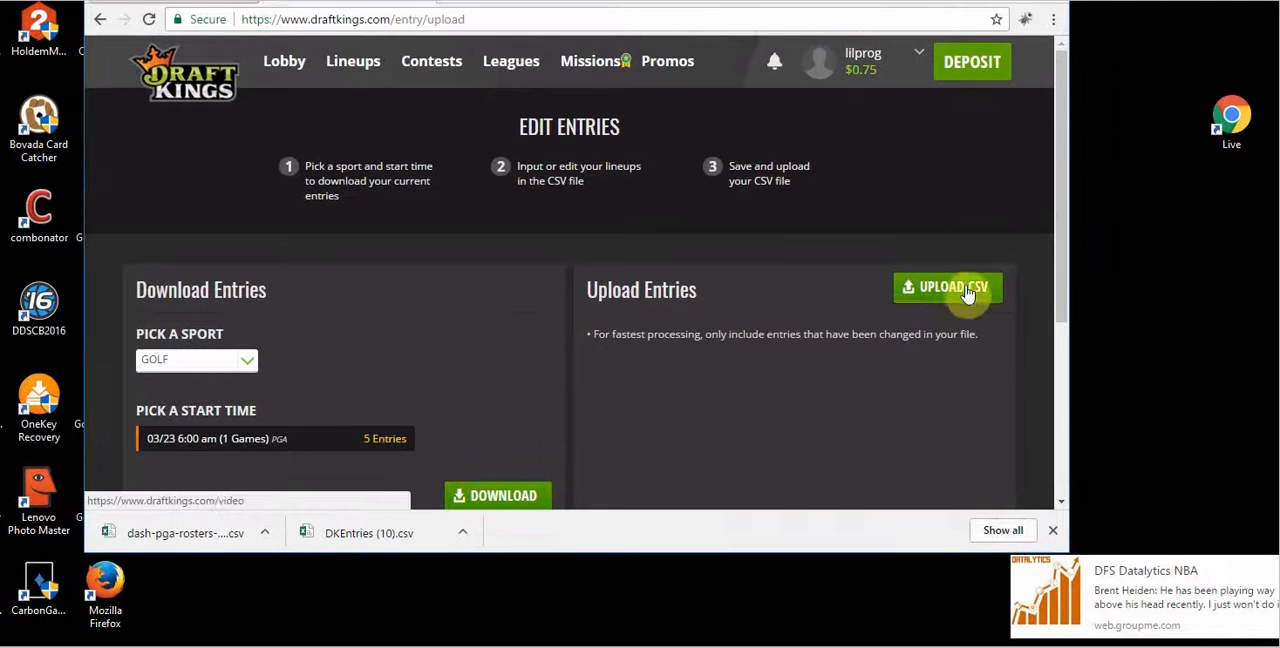
left_click(912, 285)
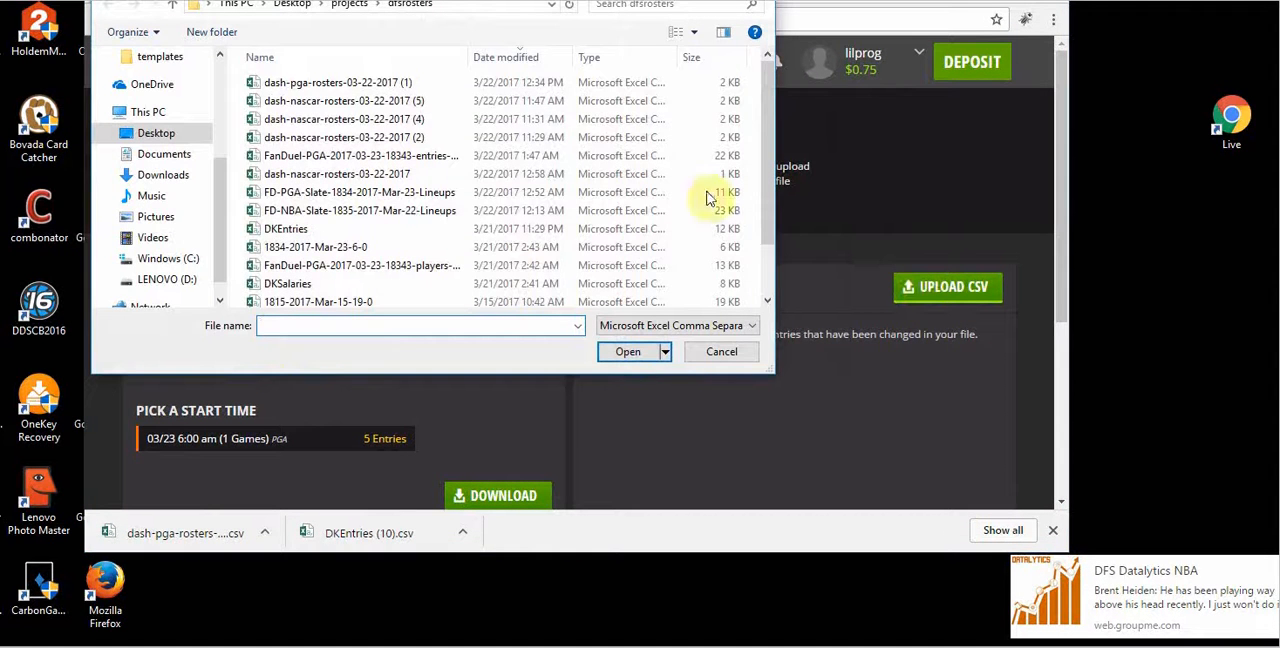
double_click(314, 84)
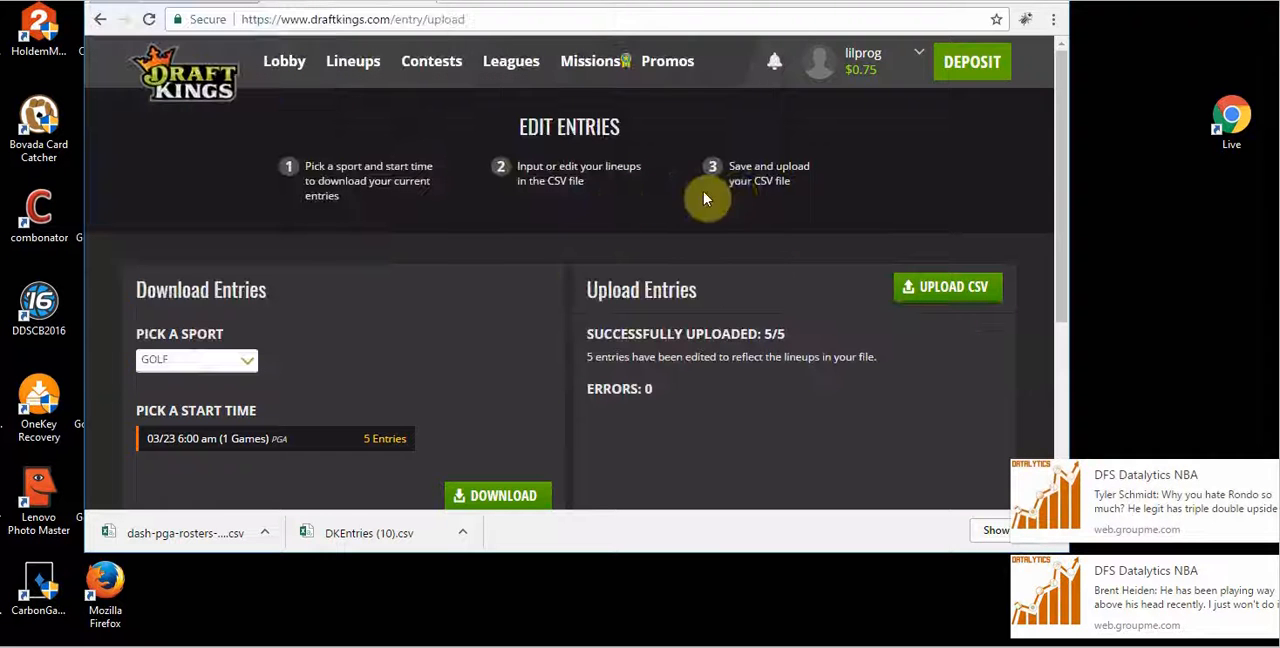
Step: Open the My Lineups page and examine the players in the upcoming golf lineups
left_click(350, 66)
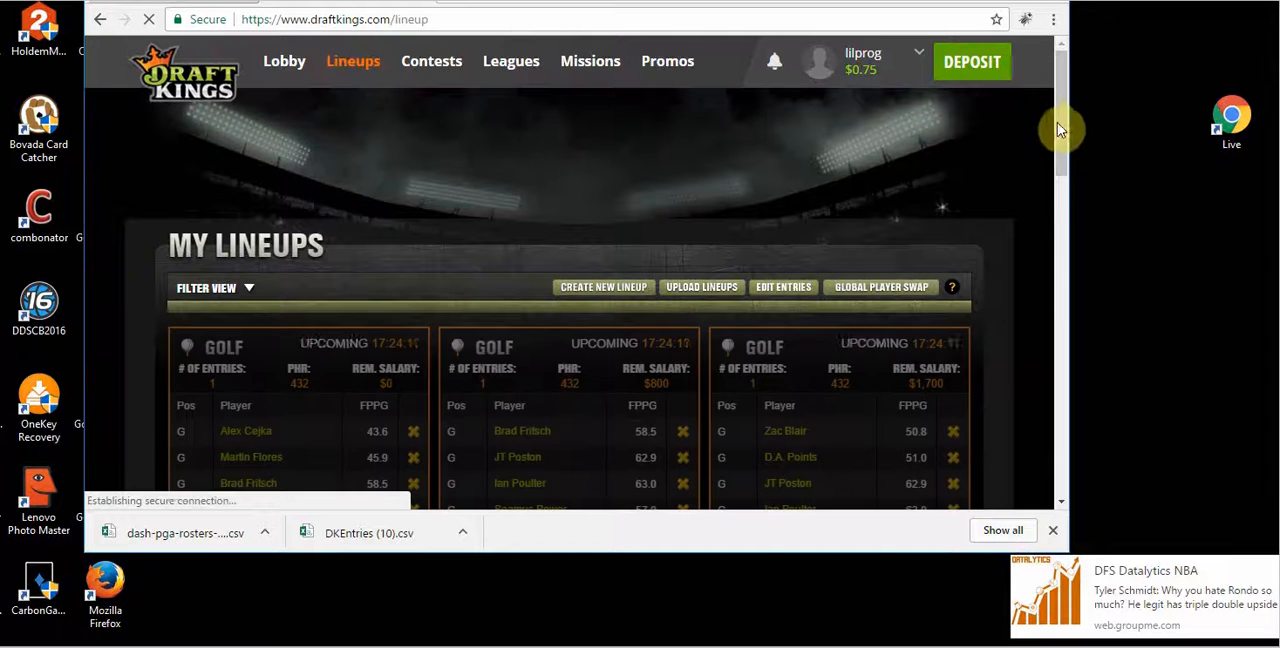
left_click_drag(1065, 128, 1047, 205)
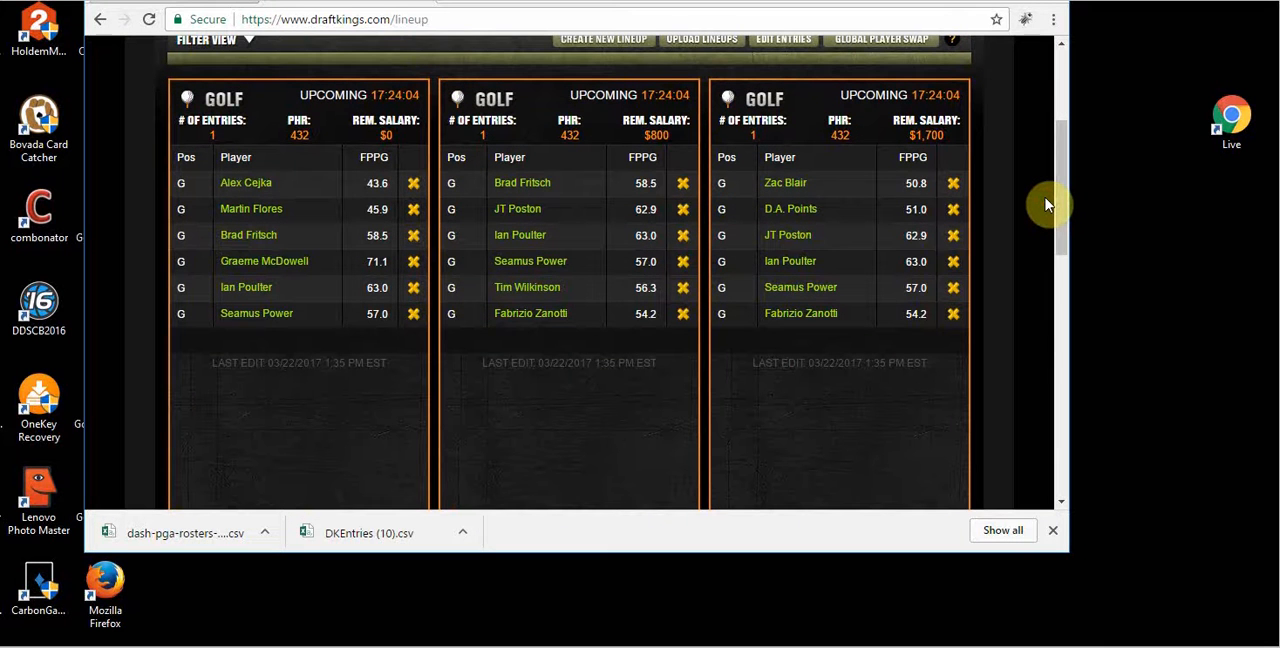